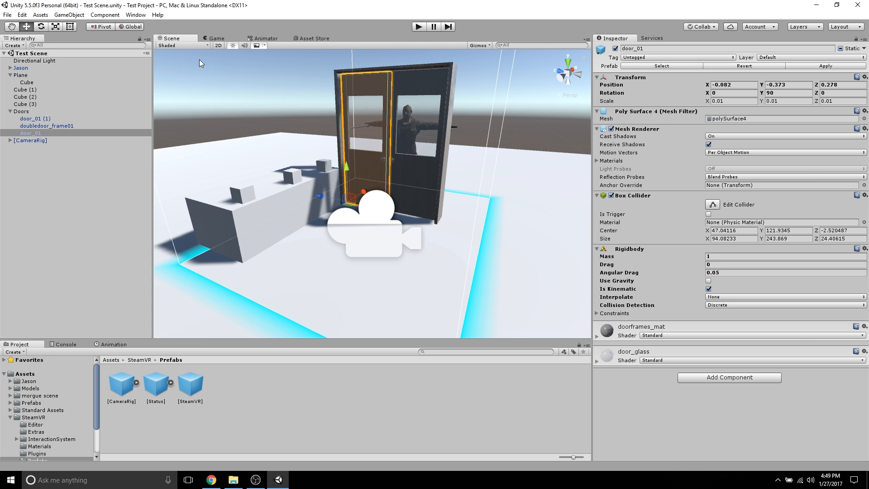
Examine the small cubes on the counter and door_01 in the scene, checking their components
{"action": "left_click", "coordinate": [242, 199]}
{"action": "left_click", "coordinate": [292, 177]}
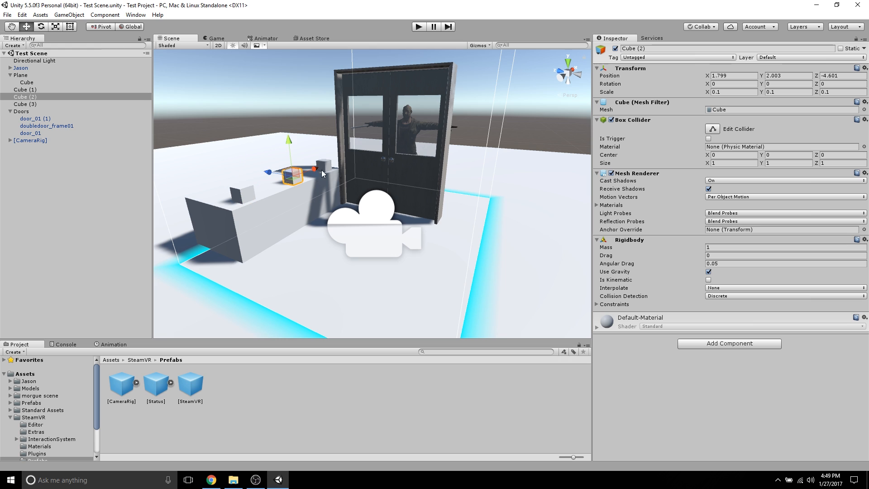
{"action": "left_click", "coordinate": [327, 169]}
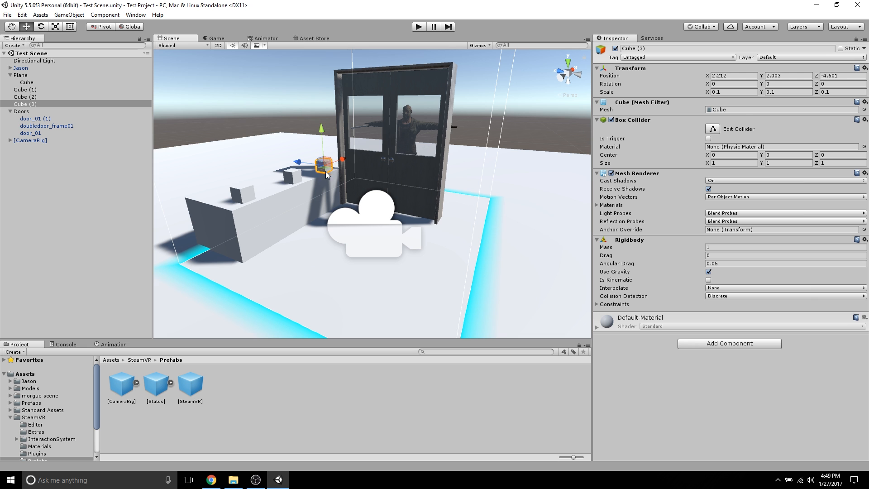
{"action": "left_click", "coordinate": [371, 166]}
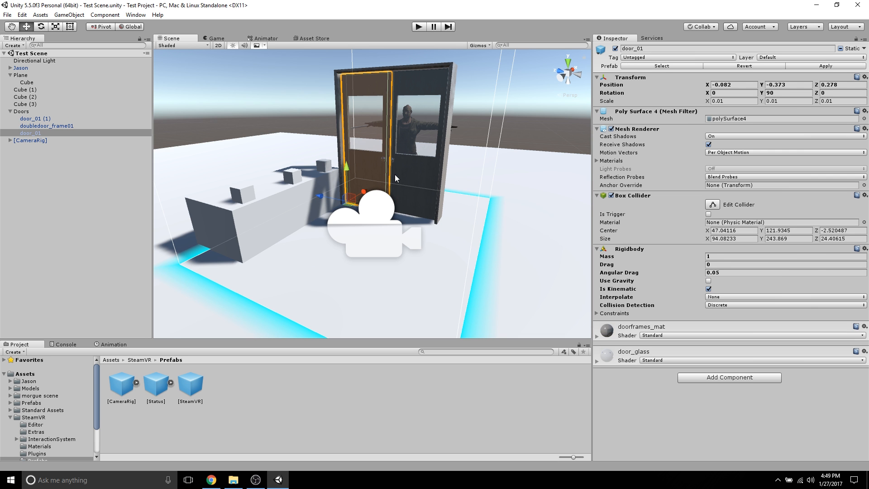
{"action": "mouse_move", "coordinate": [431, 226]}
{"action": "right_mouse_down"}
{"action": "mouse_move", "coordinate": [335, 191]}
{"action": "mouse_move", "coordinate": [194, 245]}
{"action": "mouse_move", "coordinate": [433, 222]}
{"action": "right_mouse_up"}
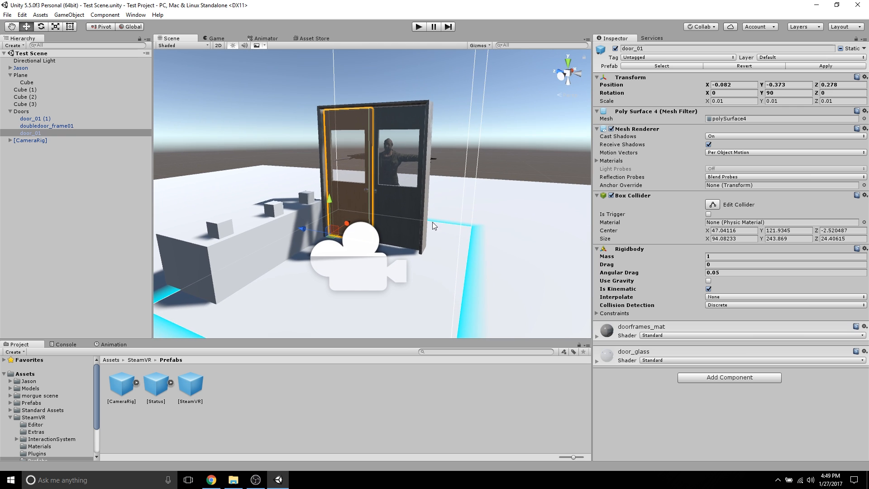
Search the Asset Store for vrtk and open the VRTK - Virtual Reality Toolkit page
{"action": "left_click", "coordinate": [316, 38]}
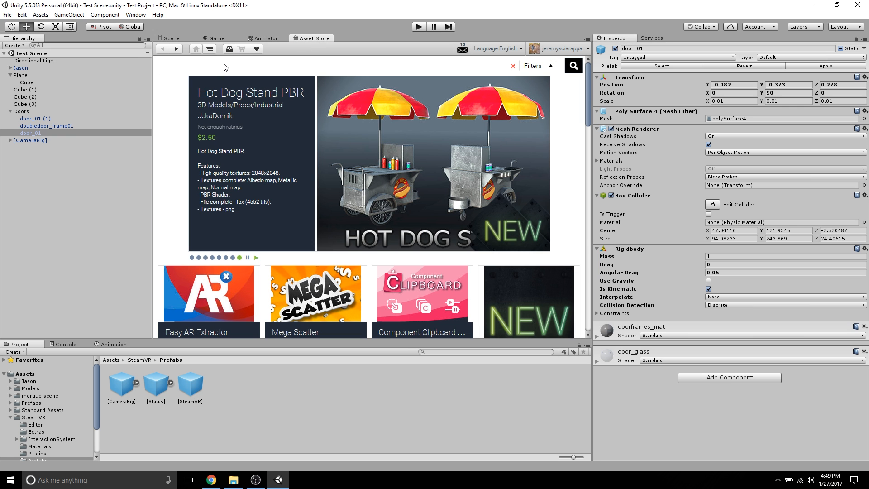
{"action": "type", "text": "vrtk"}
{"action": "key", "text": "Return"}
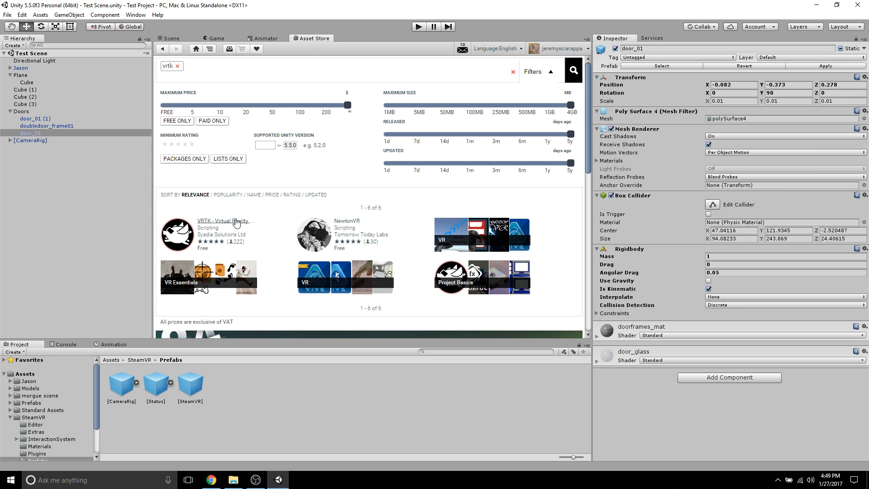
{"action": "left_click", "coordinate": [232, 224]}
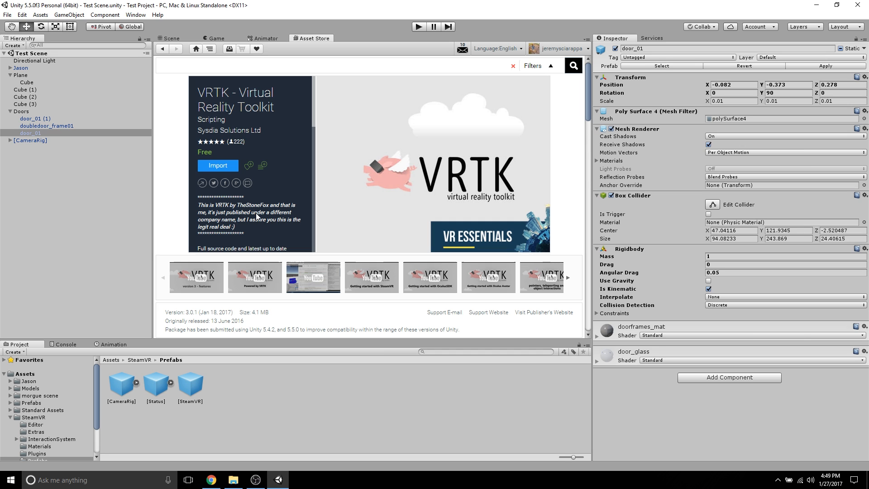
Import the full VRTK - Virtual Reality Toolkit package and accept all recommended SteamVR project settings
{"action": "left_click", "coordinate": [218, 169]}
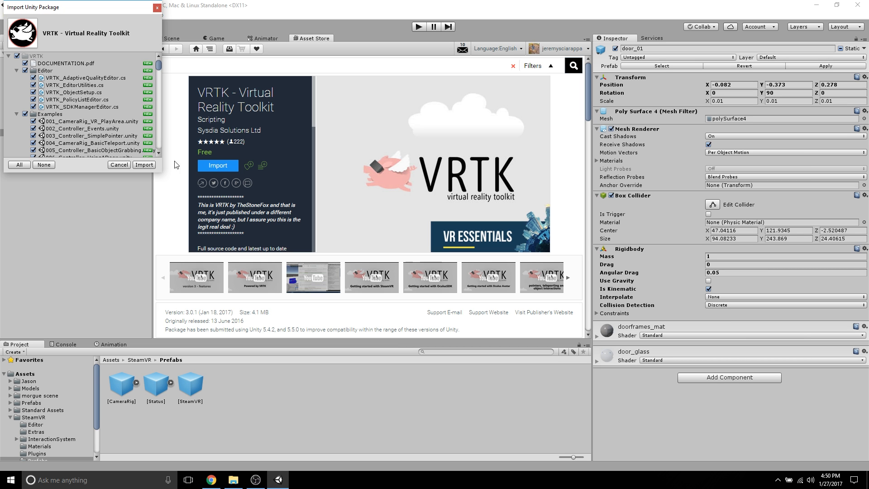
{"action": "left_click", "coordinate": [149, 167]}
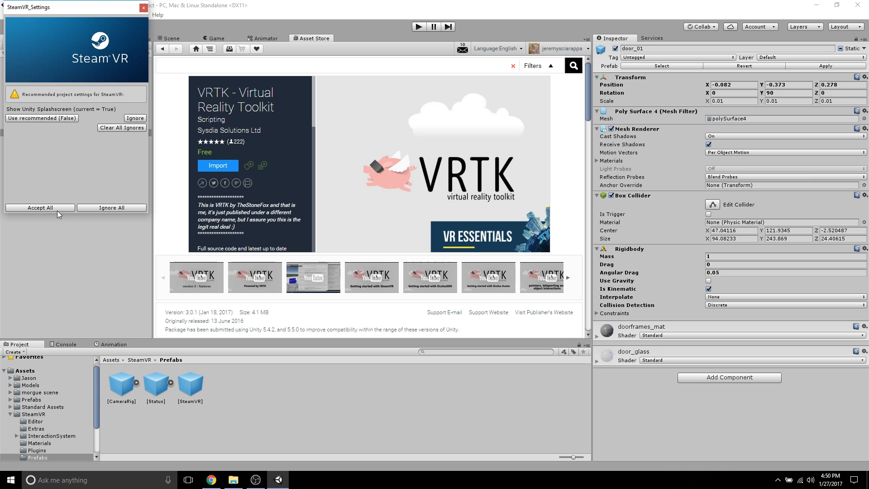
{"action": "left_click", "coordinate": [42, 208]}
{"action": "left_click", "coordinate": [495, 258]}
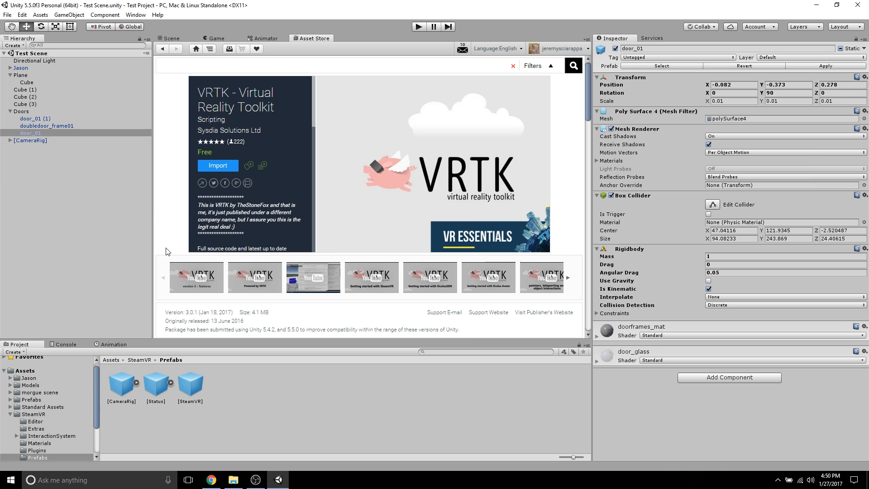
Collapse the SteamVR folder in the project assets and open the VRTK folder
{"action": "left_click", "coordinate": [11, 415]}
{"action": "left_click", "coordinate": [32, 431]}
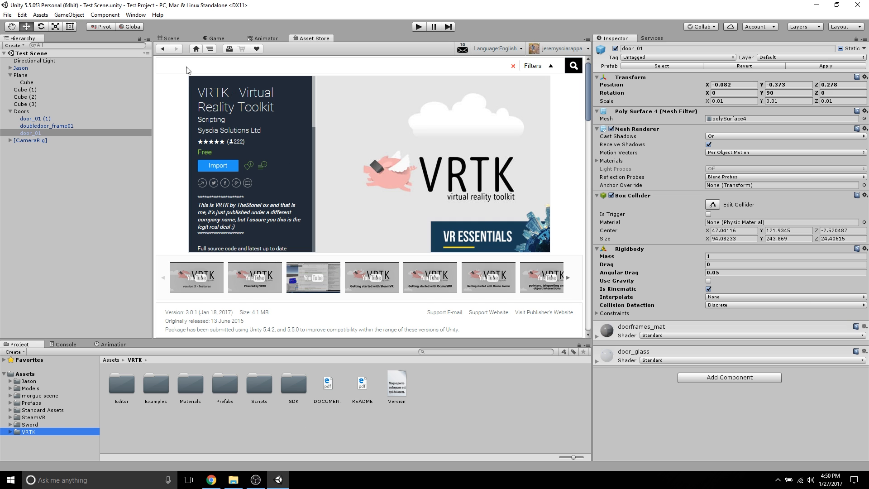
Return to the Scene view and examine the double door and the cubes on the counter from several angles
{"action": "left_click", "coordinate": [175, 39]}
{"action": "mouse_move", "coordinate": [344, 199]}
{"action": "left_mouse_down", "text": "alt"}
{"action": "mouse_move", "coordinate": [337, 210]}
{"action": "mouse_move", "coordinate": [352, 212]}
{"action": "left_mouse_up", "text": "alt"}
{"action": "left_click_drag", "start_coordinate": [323, 253], "coordinate": [353, 236], "text": "alt"}
{"action": "middle_click_drag", "start_coordinate": [352, 237], "coordinate": [348, 240]}
{"action": "right_click_drag", "start_coordinate": [384, 255], "coordinate": [384, 239]}
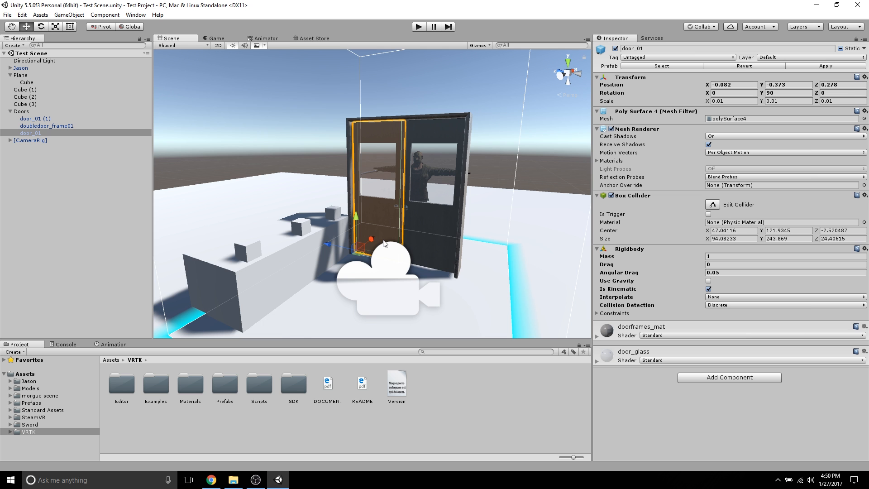
{"action": "right_click_drag", "start_coordinate": [402, 241], "coordinate": [311, 246]}
{"action": "mouse_move", "coordinate": [395, 246]}
{"action": "middle_mouse_down"}
{"action": "mouse_move", "coordinate": [360, 248]}
{"action": "mouse_move", "coordinate": [388, 246]}
{"action": "middle_mouse_up"}
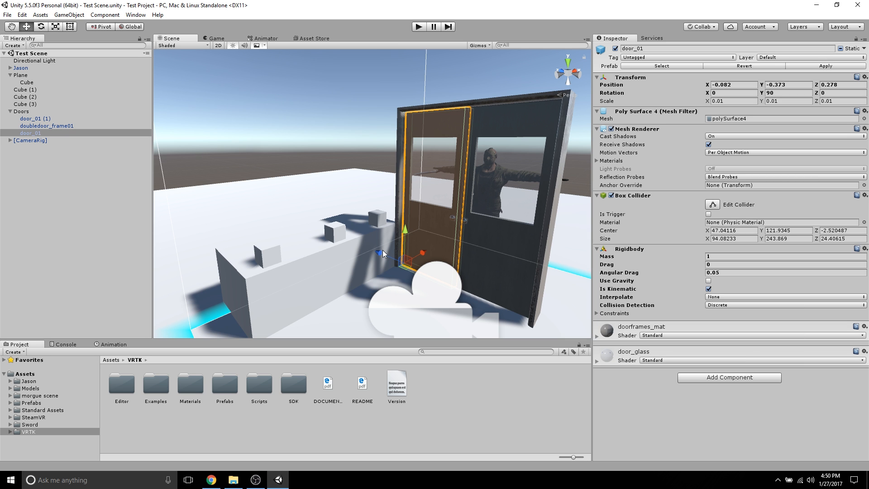
{"action": "middle_click_drag", "start_coordinate": [382, 250], "coordinate": [402, 253]}
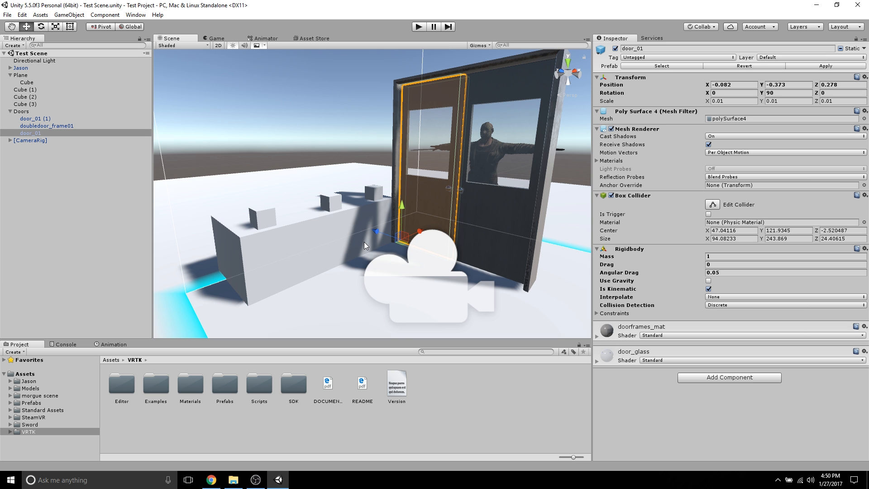
{"action": "right_click_drag", "start_coordinate": [363, 241], "coordinate": [379, 250]}
{"action": "middle_click_drag", "start_coordinate": [347, 232], "coordinate": [366, 251]}
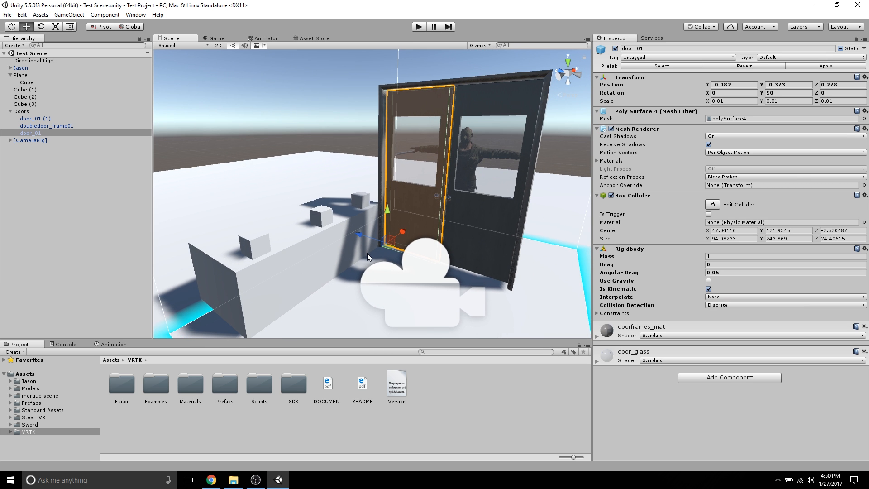
Deselect door_01 and expand the VRTK folder in the project assets
{"action": "left_click", "coordinate": [62, 193]}
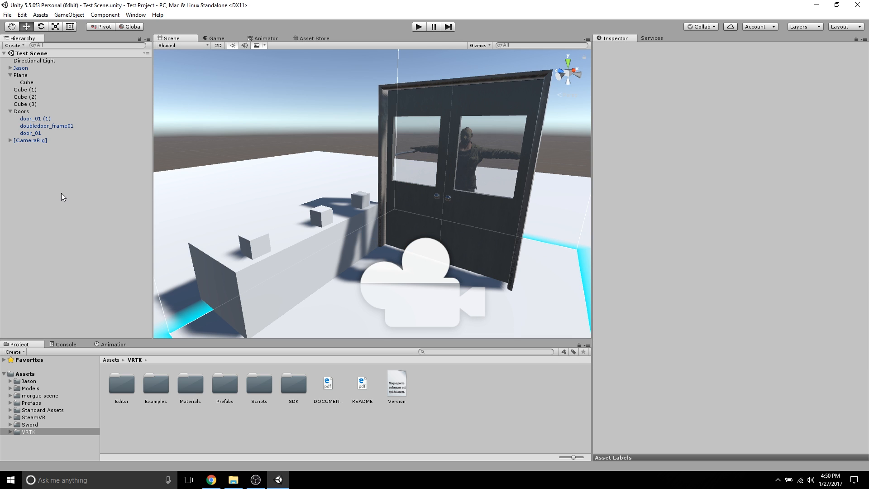
{"action": "left_click", "coordinate": [10, 432]}
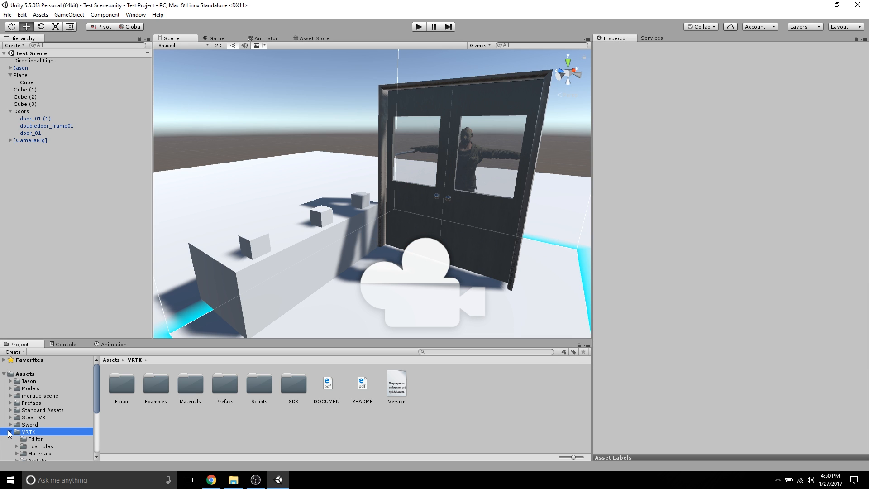
{"action": "left_click", "coordinate": [46, 189]}
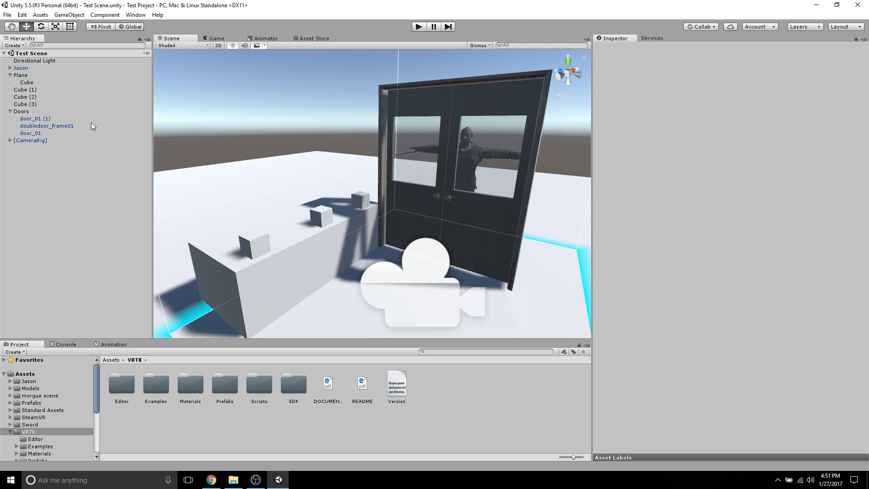
Create an empty game object at the root of Test Scene and rename it VRTK
{"action": "right_click", "coordinate": [42, 168]}
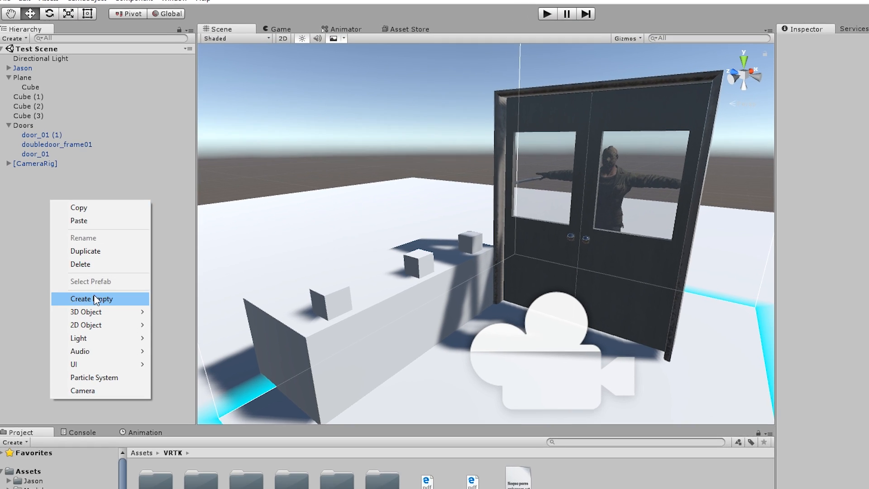
{"action": "left_click", "coordinate": [74, 243]}
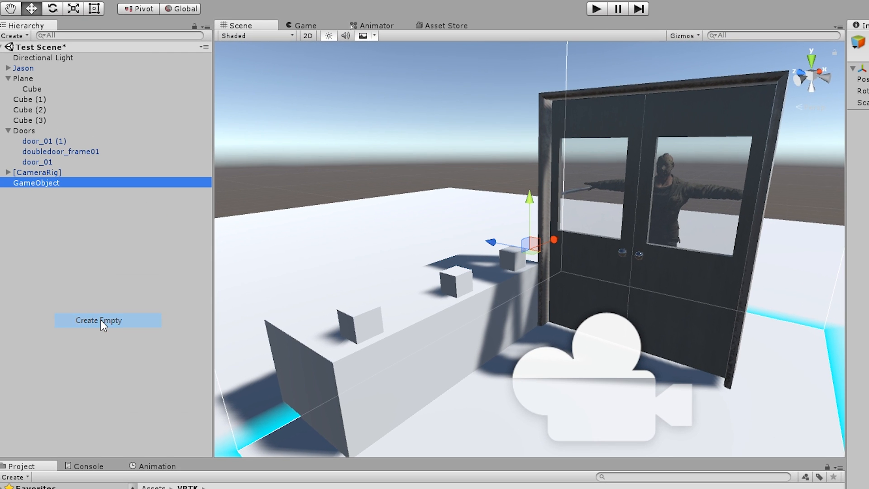
{"action": "right_click", "coordinate": [38, 183]}
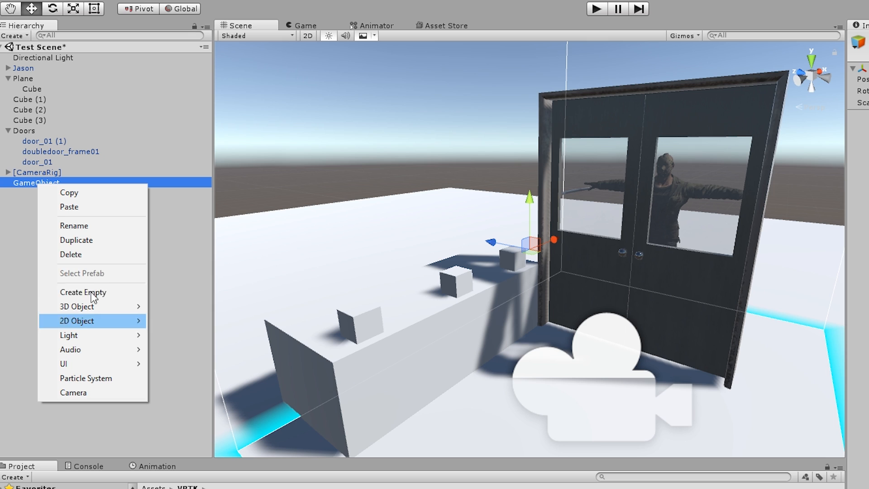
{"action": "left_click", "coordinate": [87, 227]}
{"action": "type", "text": "VRTK"}
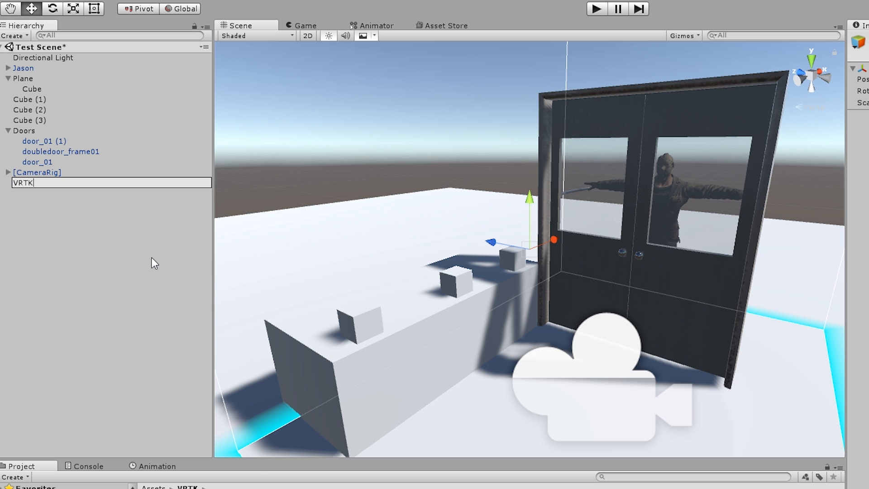
{"action": "key", "text": "Return"}
{"action": "left_click", "coordinate": [165, 261]}
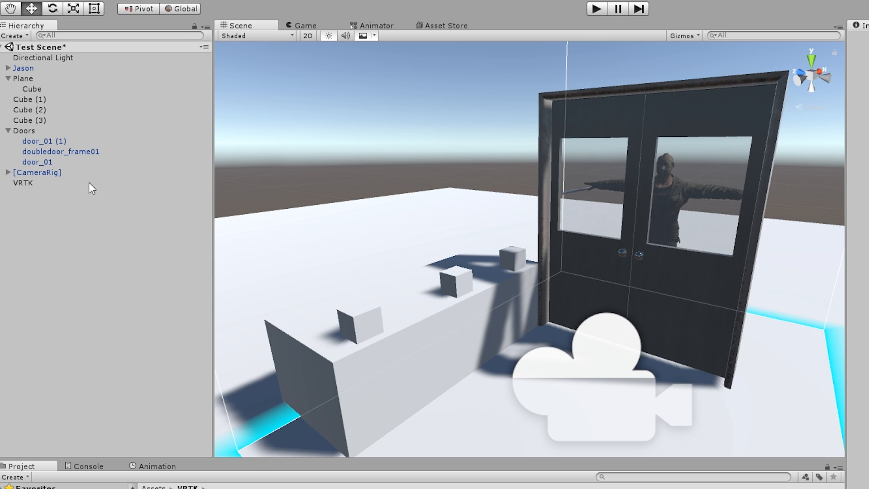
Look through VRTK's SDK folder for the SDK Manager script
{"action": "left_click", "coordinate": [20, 184]}
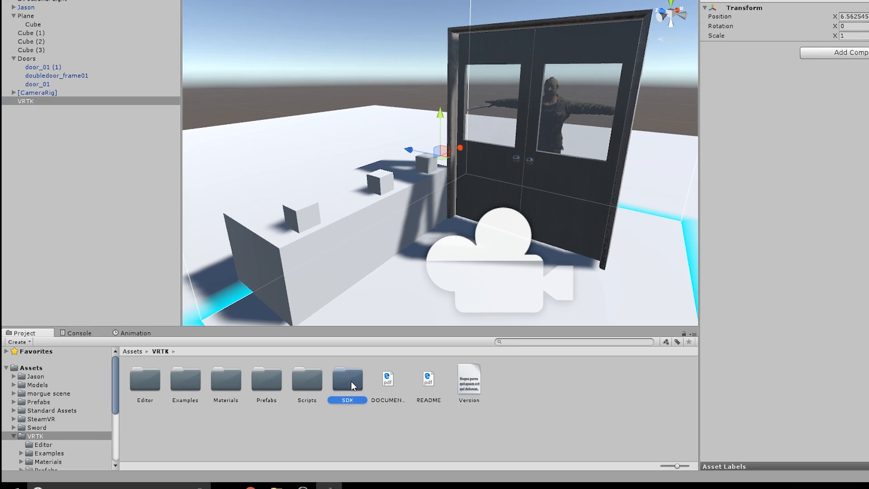
{"action": "double_click", "coordinate": [296, 386]}
{"action": "left_click", "coordinate": [474, 376]}
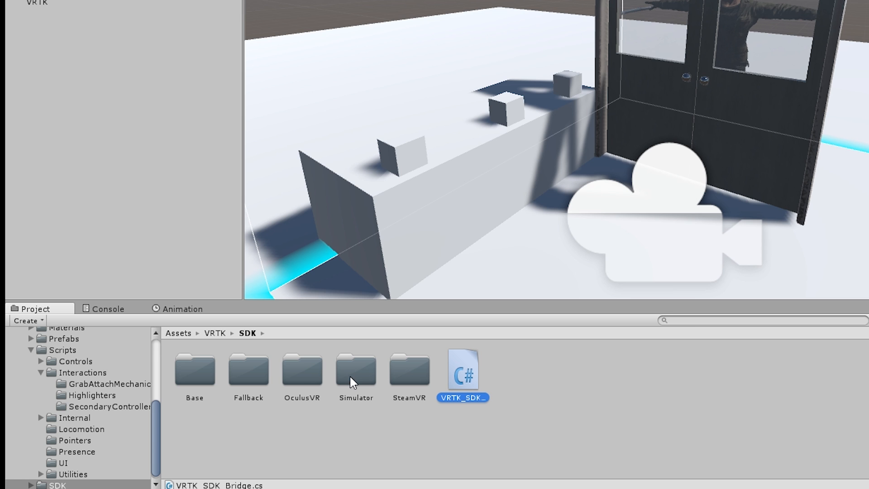
Search the project assets for sdk, attach the VRTK_SDKManager script to the VRTK object and show its settings
{"action": "left_click", "coordinate": [696, 320]}
{"action": "type", "text": "sdk"}
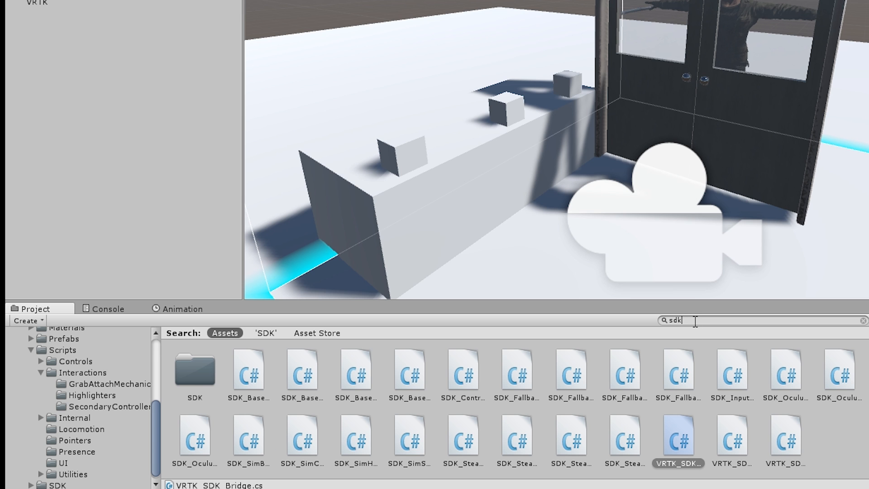
{"action": "left_click", "coordinate": [776, 446]}
{"action": "left_click", "coordinate": [733, 445]}
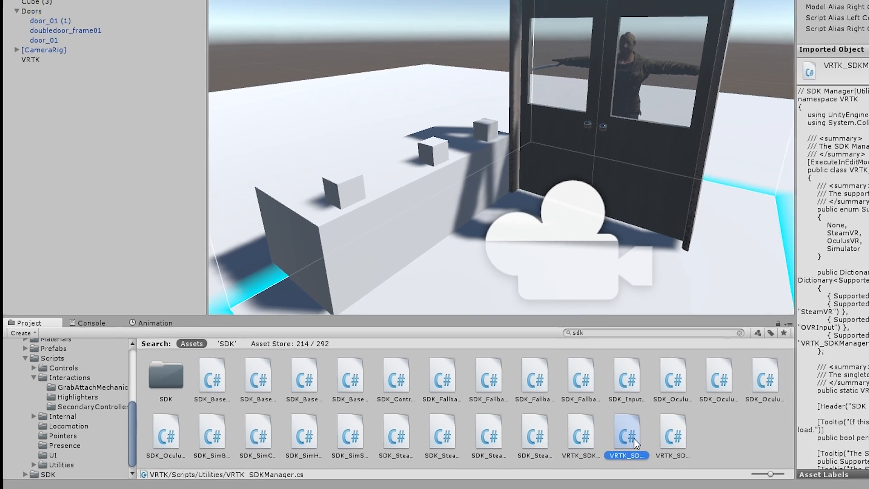
{"action": "left_click_drag", "start_coordinate": [735, 442], "coordinate": [31, 147]}
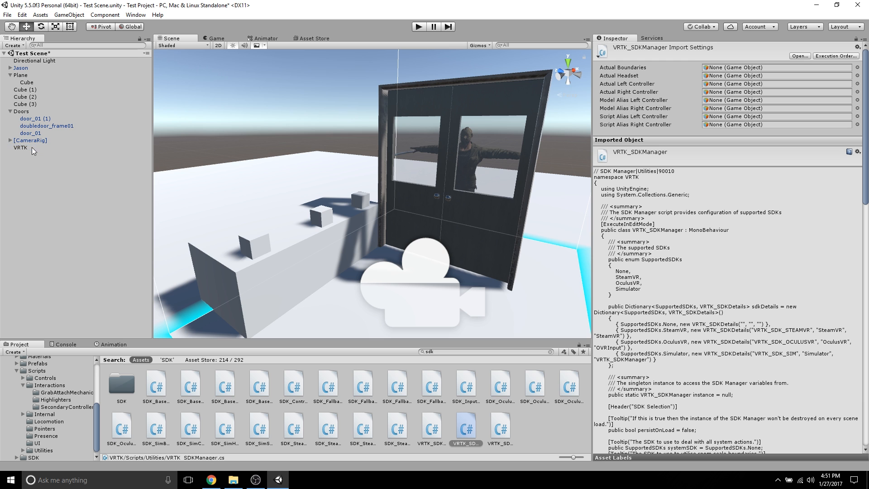
{"action": "left_click", "coordinate": [29, 148]}
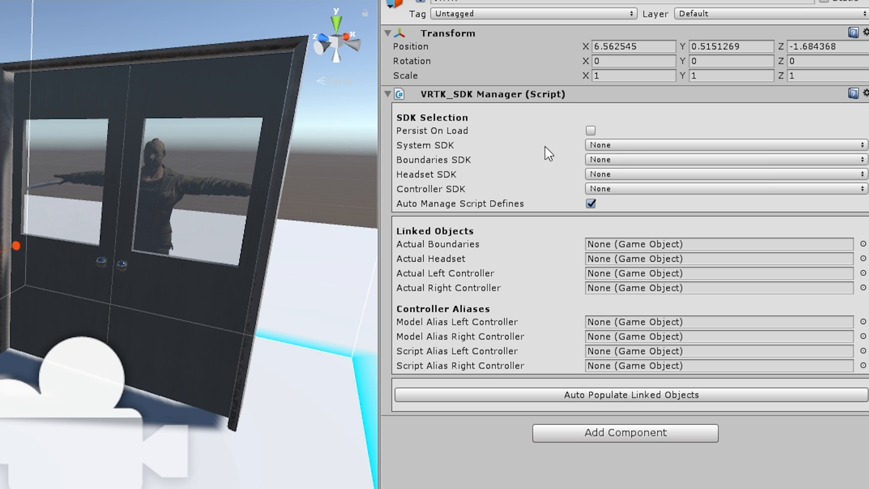
Set the System, Boundaries, Headset and Controller SDKs of the SDK Manager to Steam VR and auto-populate its linked objects
{"action": "left_click", "coordinate": [630, 148]}
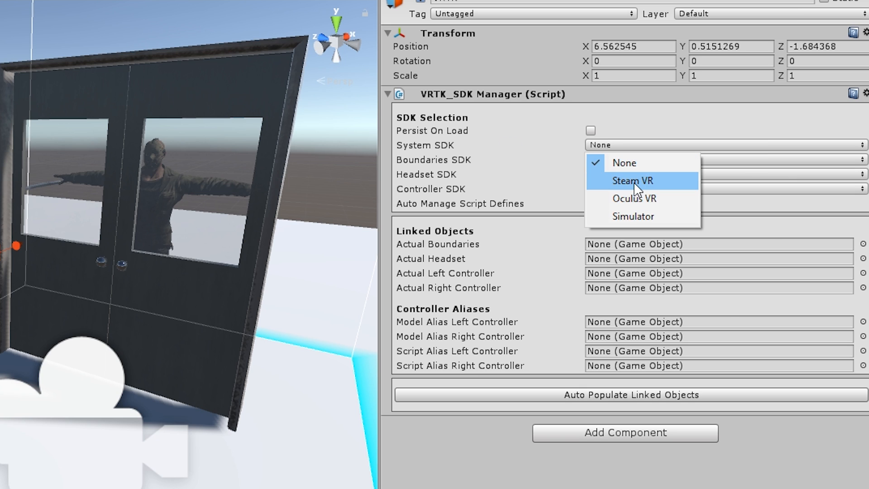
{"action": "left_click", "coordinate": [634, 182]}
{"action": "left_click", "coordinate": [622, 161]}
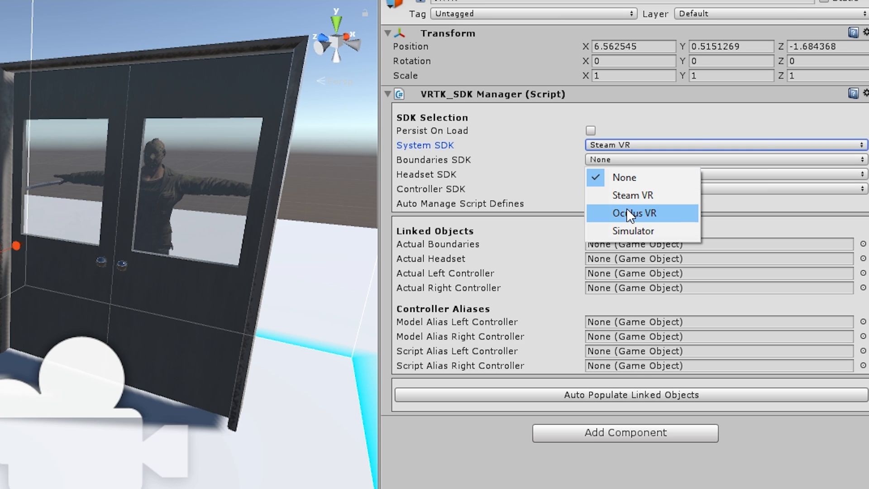
{"action": "left_click", "coordinate": [628, 195]}
{"action": "left_click", "coordinate": [614, 175]}
{"action": "left_click", "coordinate": [621, 204]}
{"action": "left_click", "coordinate": [614, 187]}
{"action": "left_click", "coordinate": [629, 219]}
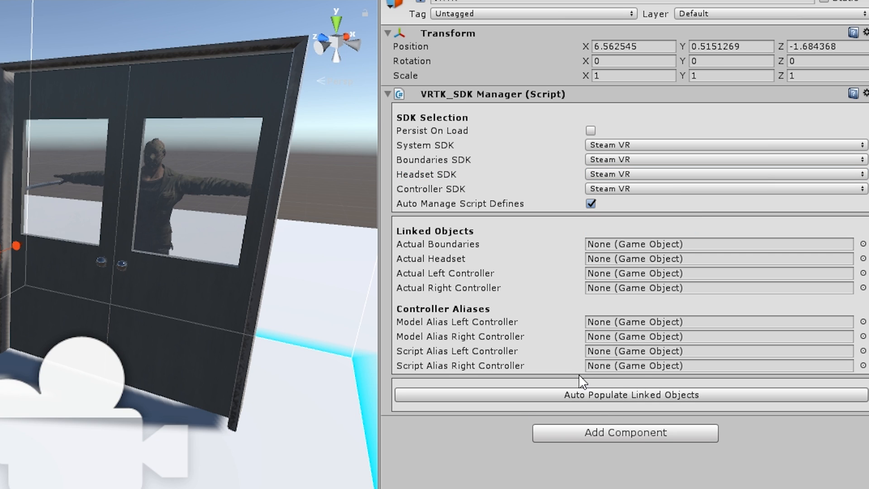
{"action": "left_click", "coordinate": [599, 397]}
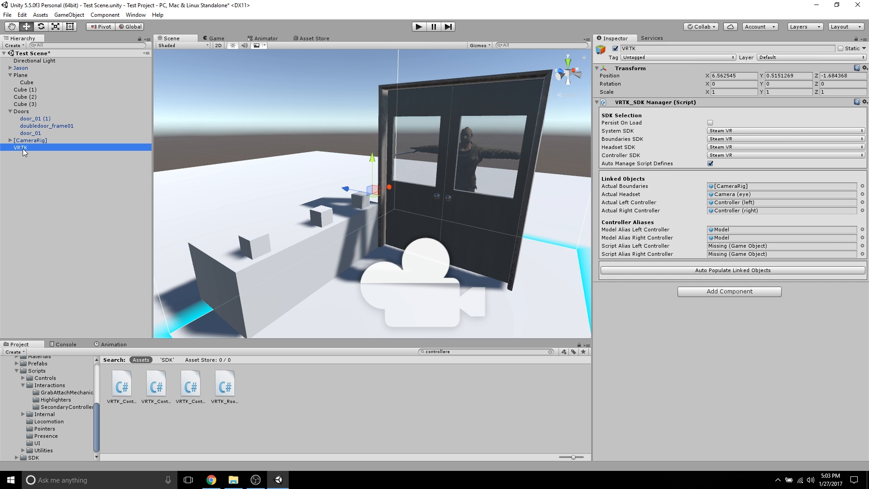
Create two empty child objects under the VRTK object
{"action": "left_click", "coordinate": [33, 162]}
{"action": "left_click", "coordinate": [32, 151]}
{"action": "right_click", "coordinate": [25, 152]}
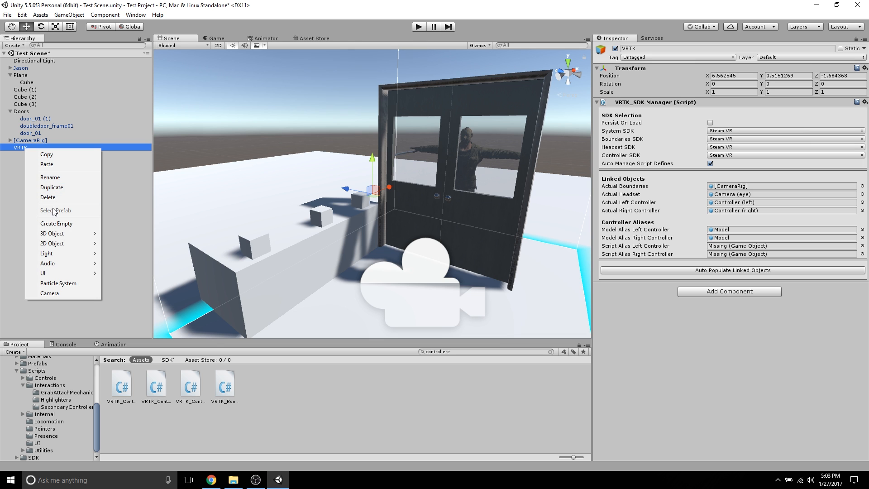
{"action": "left_click", "coordinate": [53, 223]}
{"action": "left_click", "coordinate": [26, 148]}
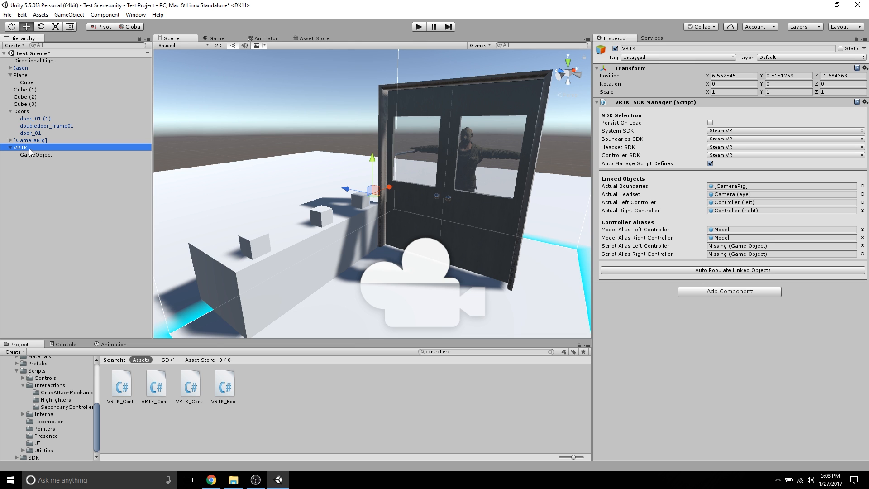
{"action": "right_click", "coordinate": [25, 147]}
{"action": "left_click", "coordinate": [56, 221]}
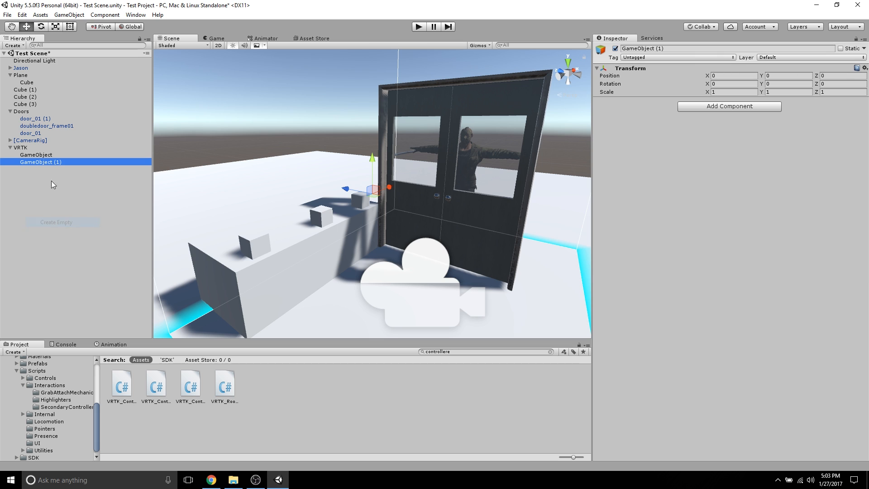
Rename VRTK's two child objects LeftControllerScipts and RightControllerScripts
{"action": "left_click", "coordinate": [41, 155]}
{"action": "right_click", "coordinate": [40, 155]}
{"action": "left_click", "coordinate": [59, 180]}
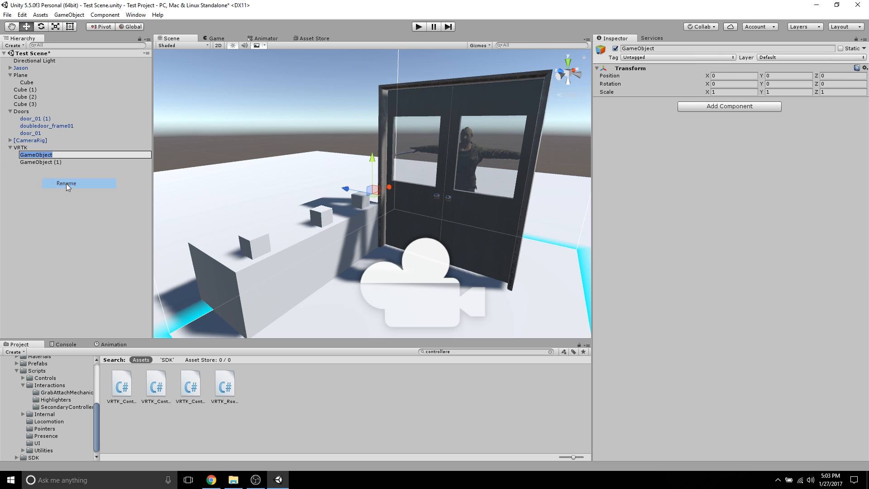
{"action": "type", "text": "LeftController"}
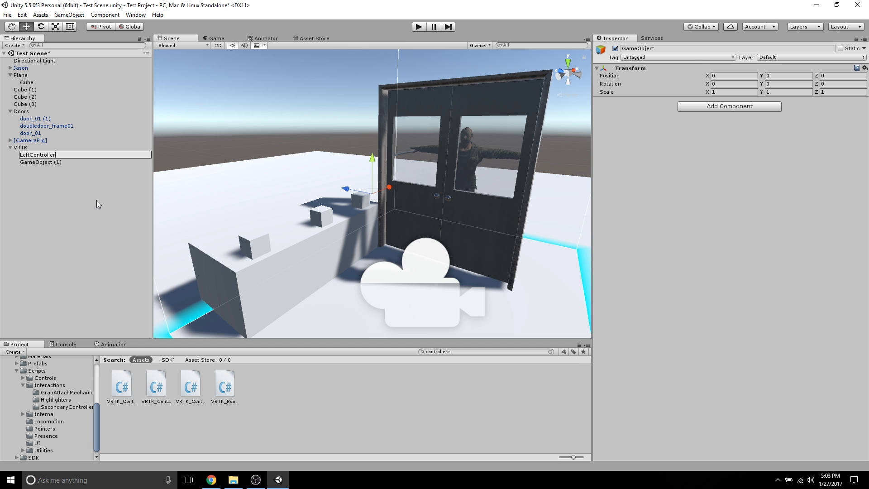
{"action": "type", "text": "Scipts"}
{"action": "key", "text": "Return"}
{"action": "right_click", "coordinate": [50, 163]}
{"action": "left_click", "coordinate": [67, 190]}
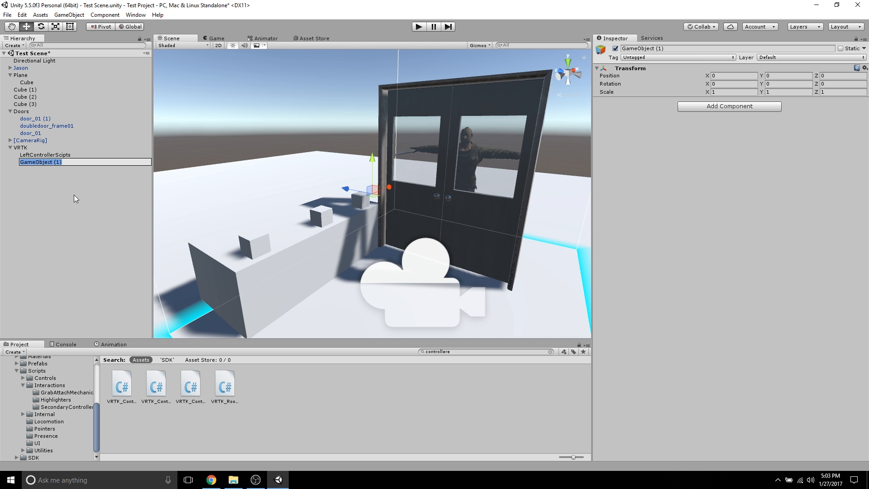
{"action": "type", "text": "RightControllerScripts"}
{"action": "left_click", "coordinate": [62, 171]}
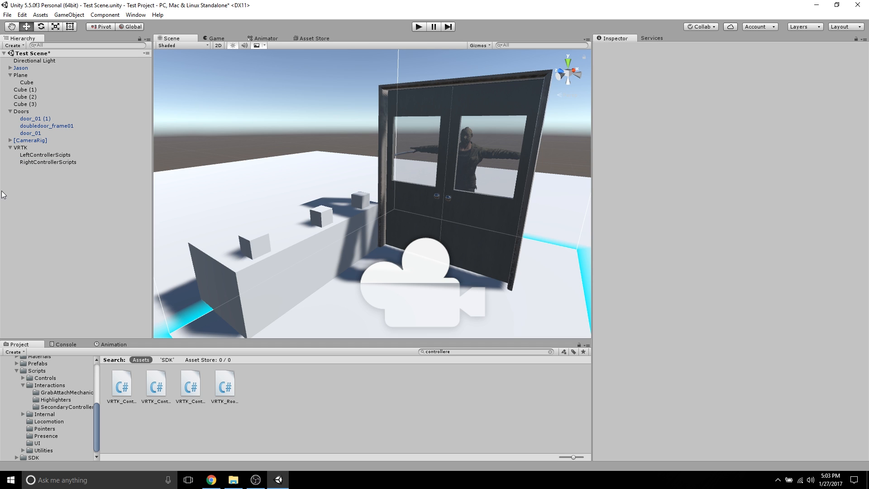
Assign LeftControllerScipts and RightControllerScripts as the SDK Manager's left and right controller script aliases on the VRTK object
{"action": "left_click", "coordinate": [48, 154]}
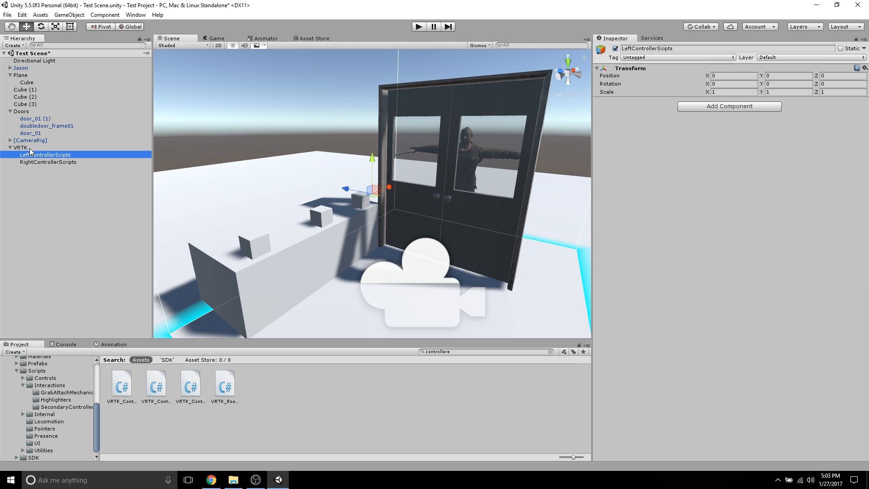
{"action": "left_click", "coordinate": [30, 149]}
{"action": "left_click_drag", "start_coordinate": [42, 156], "coordinate": [737, 247]}
{"action": "left_click_drag", "start_coordinate": [61, 162], "coordinate": [738, 253]}
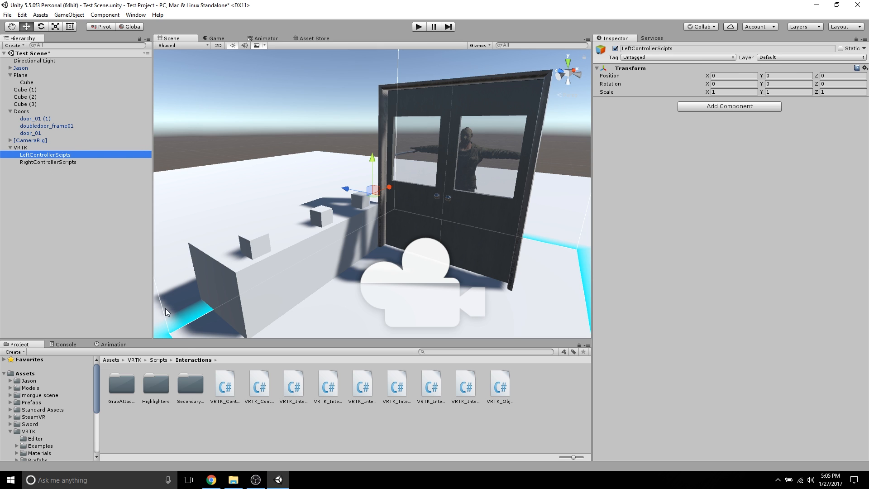
Search the project assets for controller events and find the VRTK_ControllerEvents script
{"action": "left_click", "coordinate": [434, 351]}
{"action": "type", "text": "c"}
{"action": "type", "text": "ontr"}
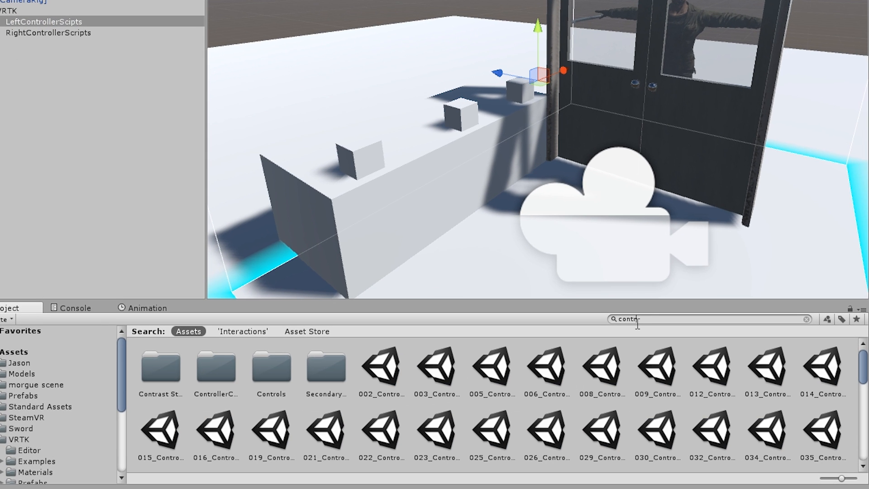
{"action": "type", "text": "oller events"}
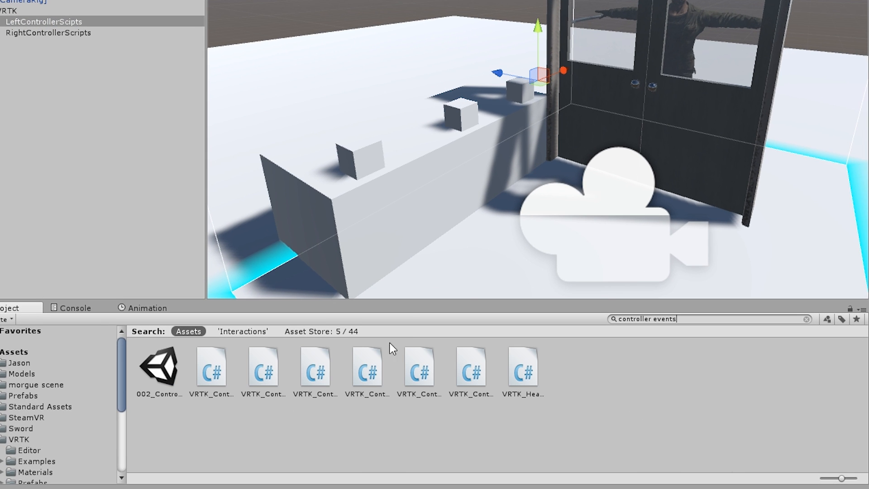
{"action": "left_click", "coordinate": [231, 370]}
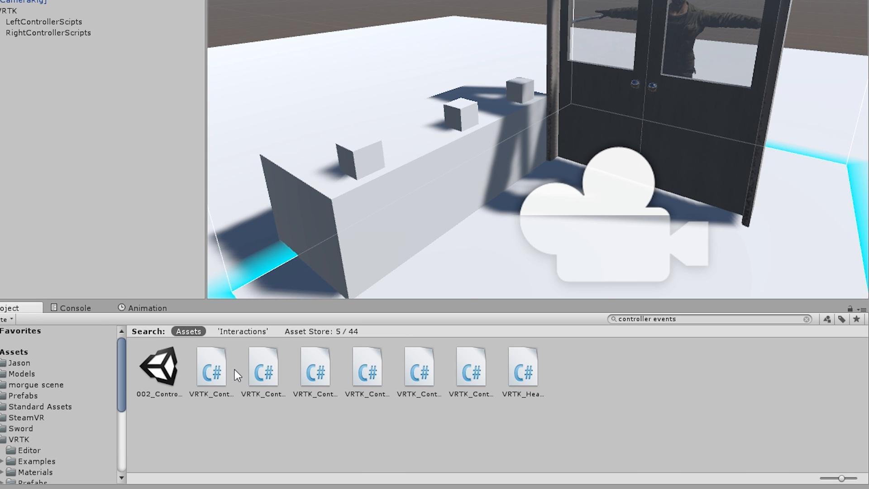
{"action": "left_click", "coordinate": [266, 374]}
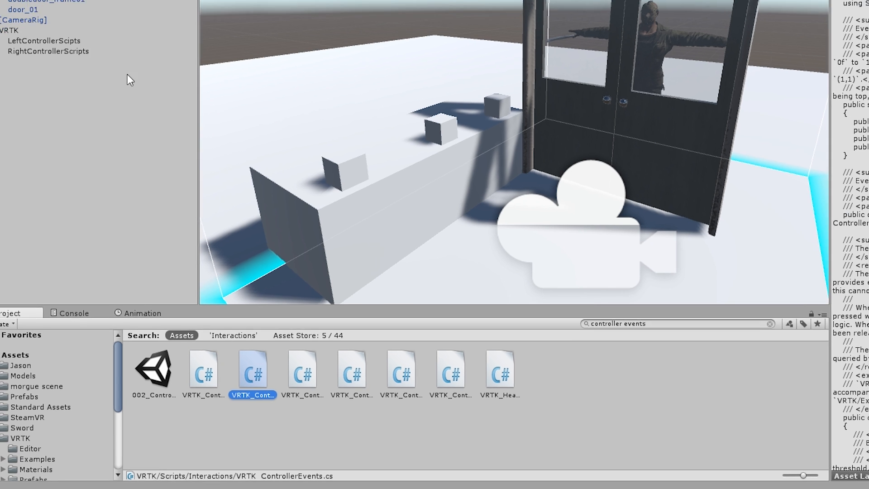
Attach the VRTK_ControllerEvents script to both LeftControllerScipts and RightControllerScripts
{"action": "left_click", "coordinate": [44, 22]}
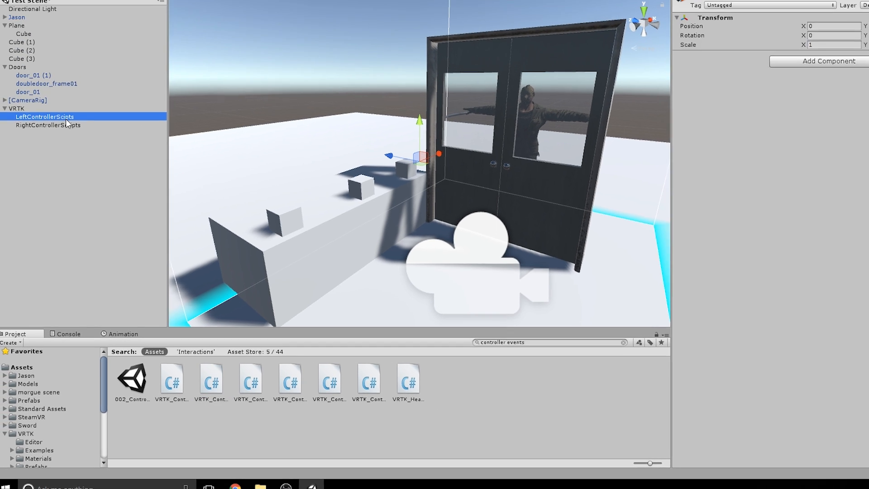
{"action": "left_click", "coordinate": [260, 376]}
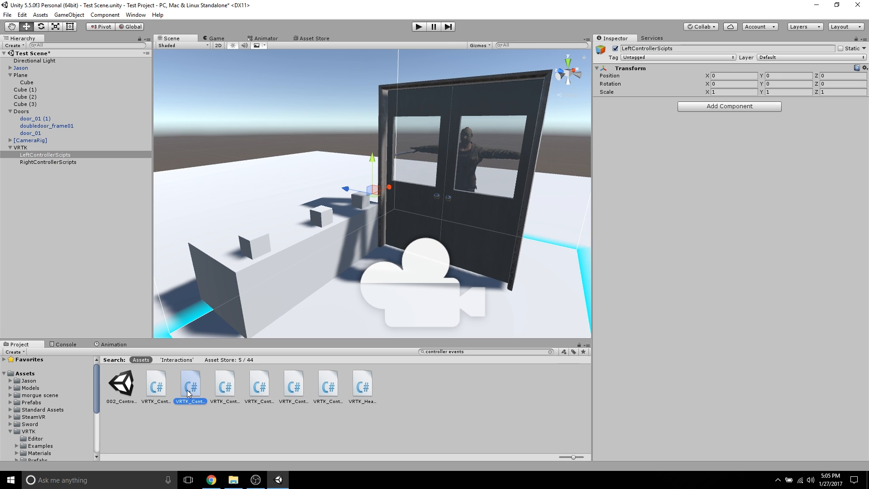
{"action": "left_click_drag", "start_coordinate": [189, 392], "coordinate": [745, 144]}
{"action": "left_click", "coordinate": [140, 164]}
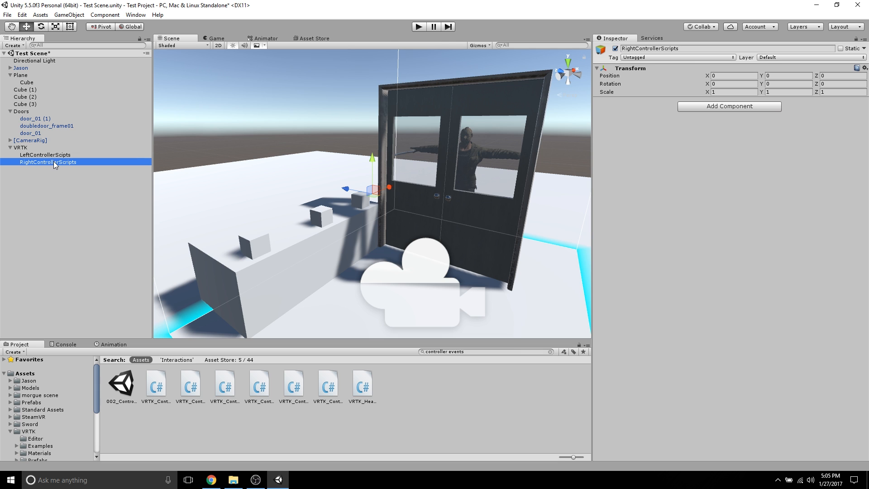
{"action": "left_click_drag", "start_coordinate": [190, 386], "coordinate": [689, 139]}
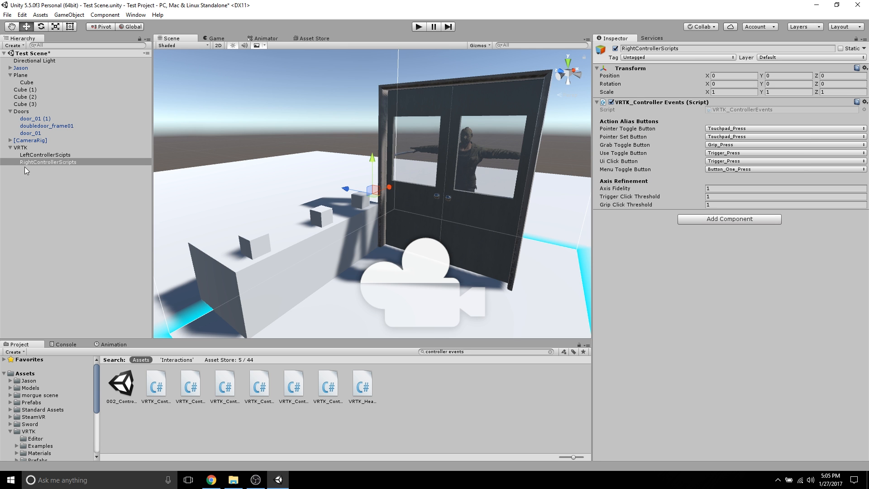
Examine the action alias buttons of LeftControllerScipts, including the options for the Grab Toggle Button
{"action": "left_click", "coordinate": [28, 155]}
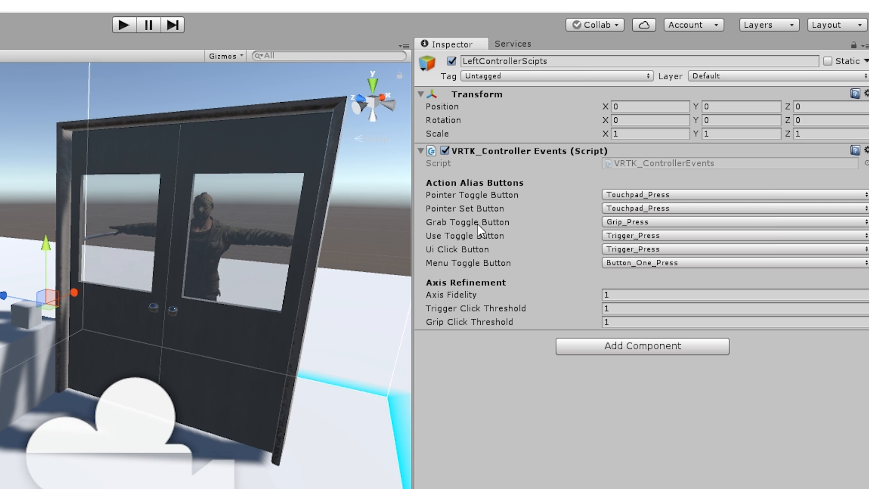
{"action": "left_click", "coordinate": [621, 223]}
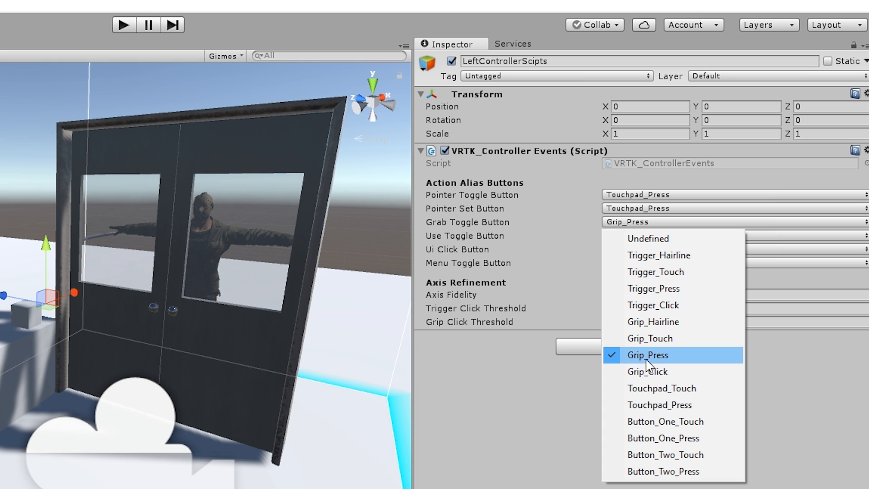
{"action": "left_click", "coordinate": [553, 379]}
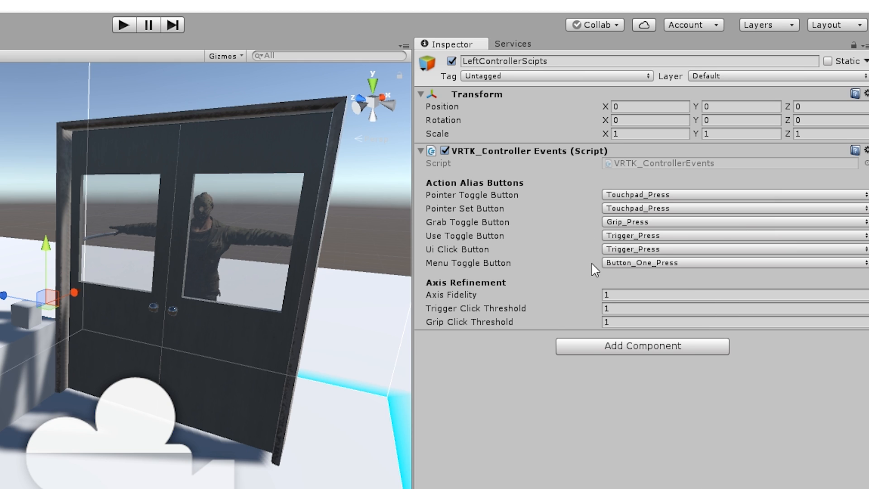
{"action": "mouse_move", "coordinate": [581, 221]}
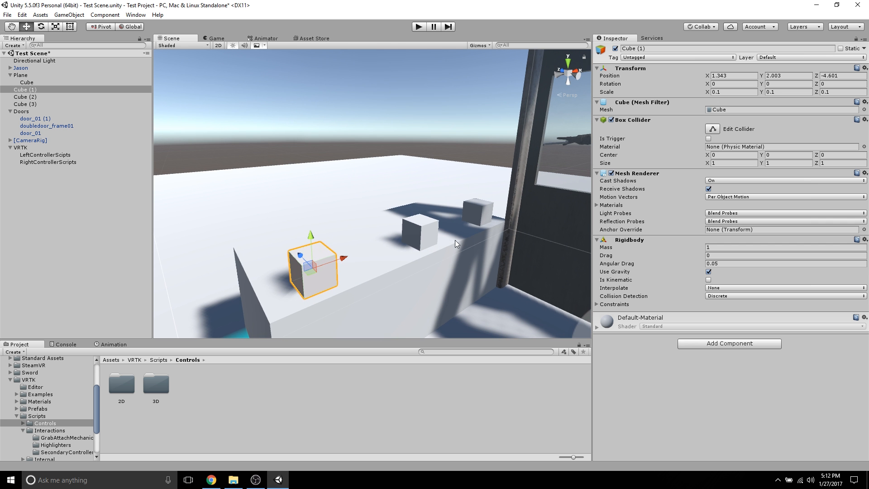
Inspect the components of the three small cubes on the table, checking their Box Collider and Rigidbody
{"action": "left_click", "coordinate": [421, 232]}
{"action": "left_click", "coordinate": [480, 209]}
{"action": "right_click_drag", "start_coordinate": [392, 243], "coordinate": [339, 260]}
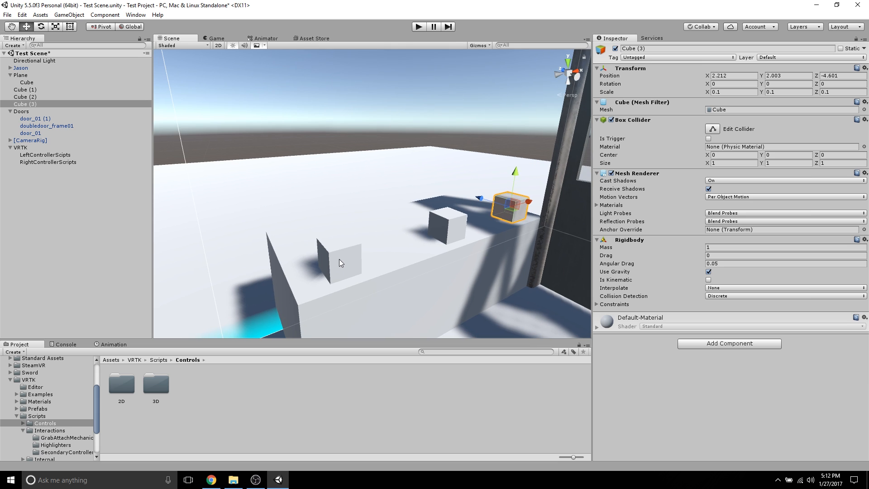
{"action": "left_click", "coordinate": [339, 259]}
{"action": "left_click", "coordinate": [446, 227]}
{"action": "left_click", "coordinate": [515, 204]}
{"action": "left_click", "coordinate": [342, 246]}
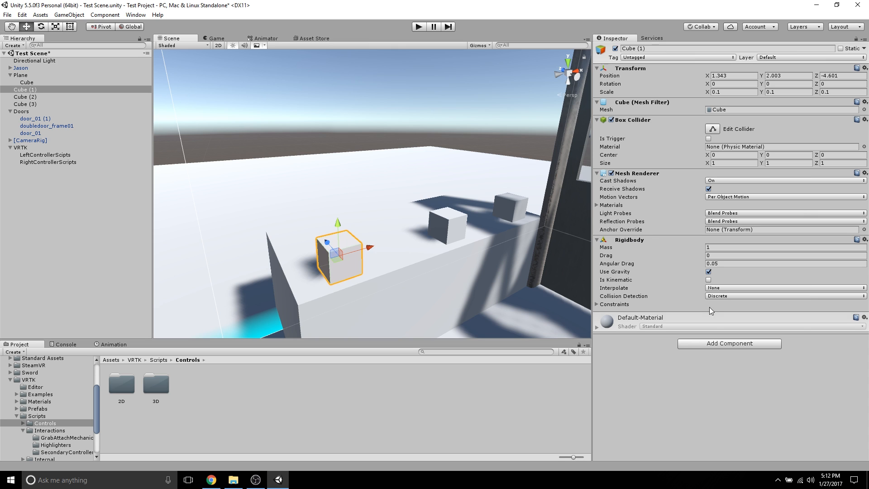
Search the components that can be added to Cube (1) for collider and review the available types
{"action": "left_click", "coordinate": [713, 343]}
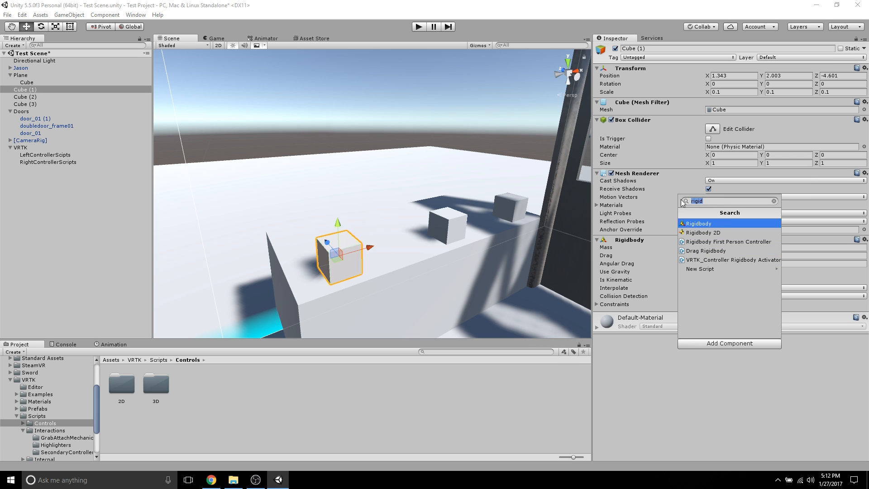
{"action": "type", "text": "collie"}
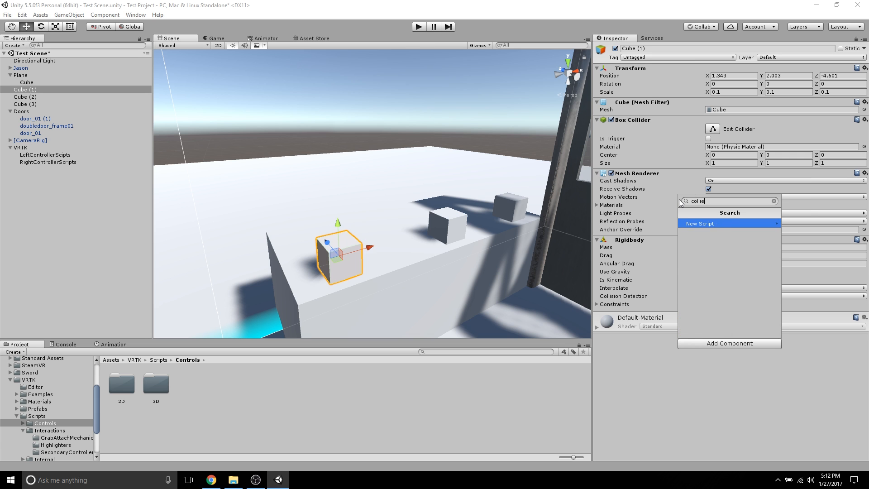
{"action": "key", "text": "BackSpace"}
{"action": "type", "text": "der"}
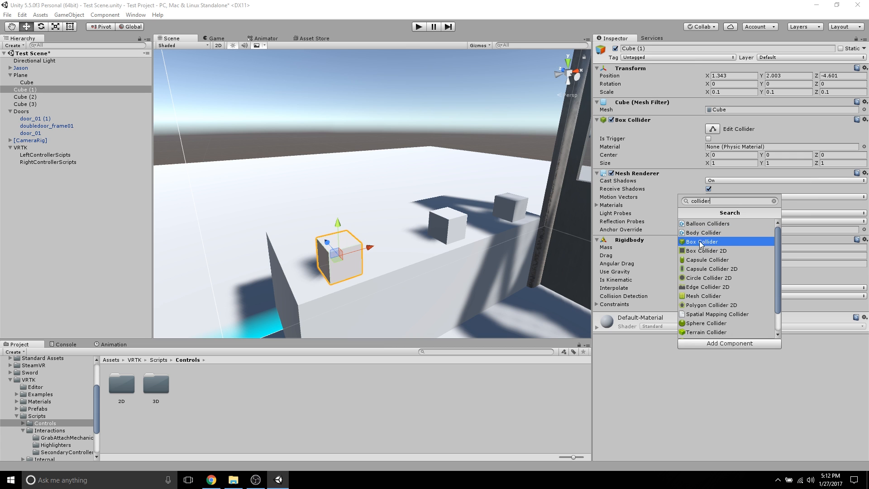
{"action": "left_click", "coordinate": [626, 384]}
{"action": "middle_click_drag", "start_coordinate": [433, 243], "coordinate": [333, 245]}
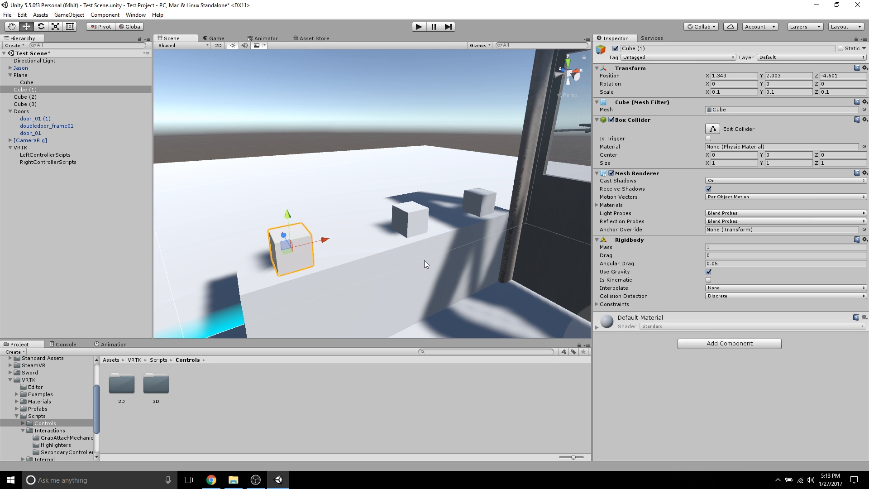
{"action": "right_click_drag", "start_coordinate": [417, 260], "coordinate": [442, 261]}
{"action": "middle_click_drag", "start_coordinate": [345, 280], "coordinate": [429, 263]}
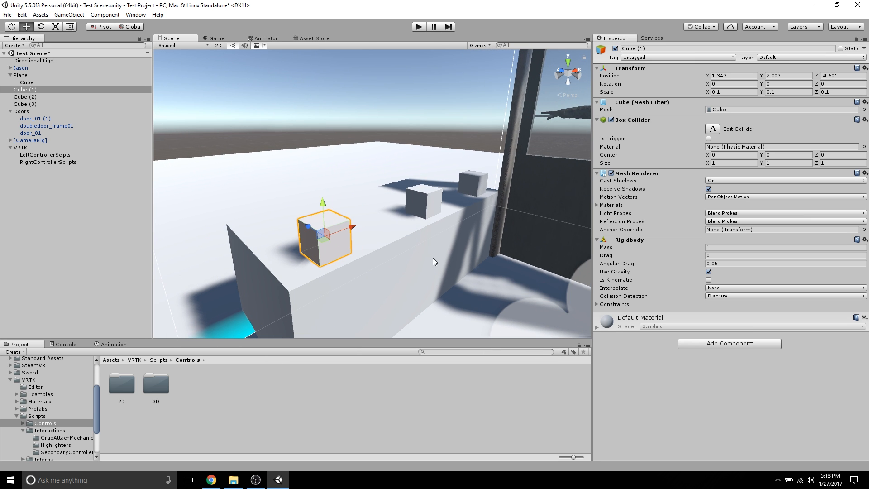
Search the project assets for interactgrab and identify the VRTK_InteractGrab script
{"action": "left_click", "coordinate": [54, 156]}
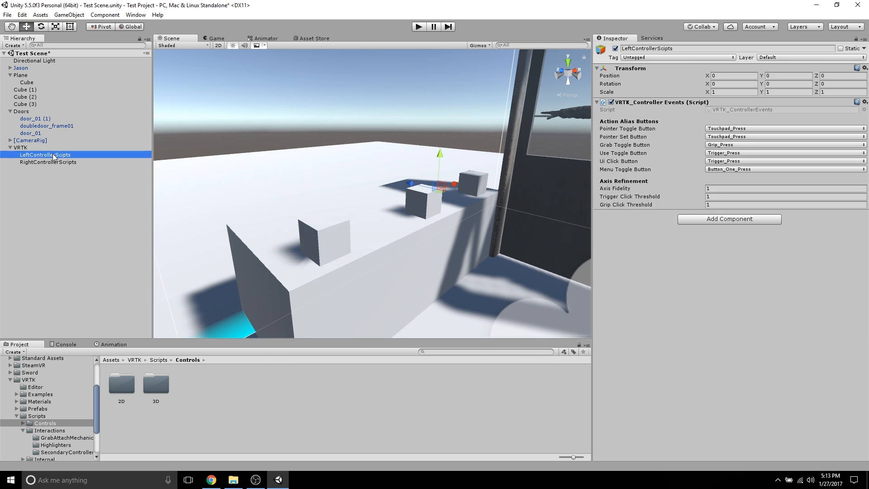
{"action": "left_click", "coordinate": [458, 351]}
{"action": "type", "text": "in"}
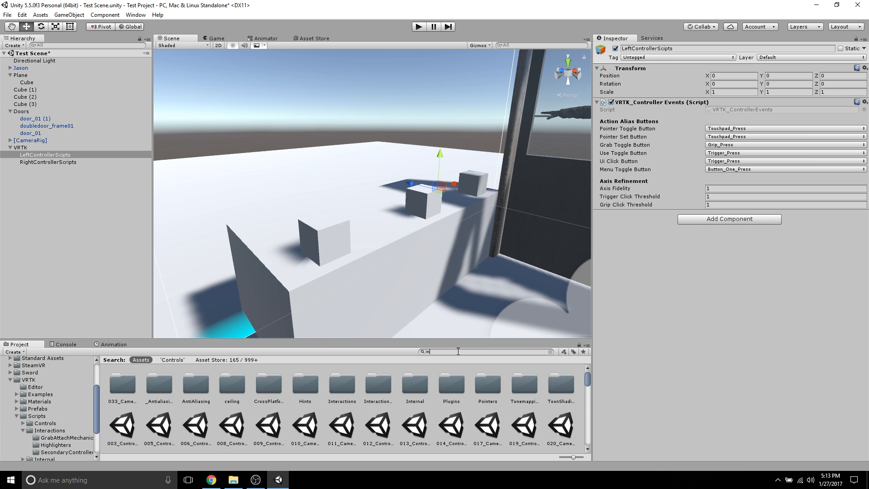
{"action": "type", "text": "teractgrab"}
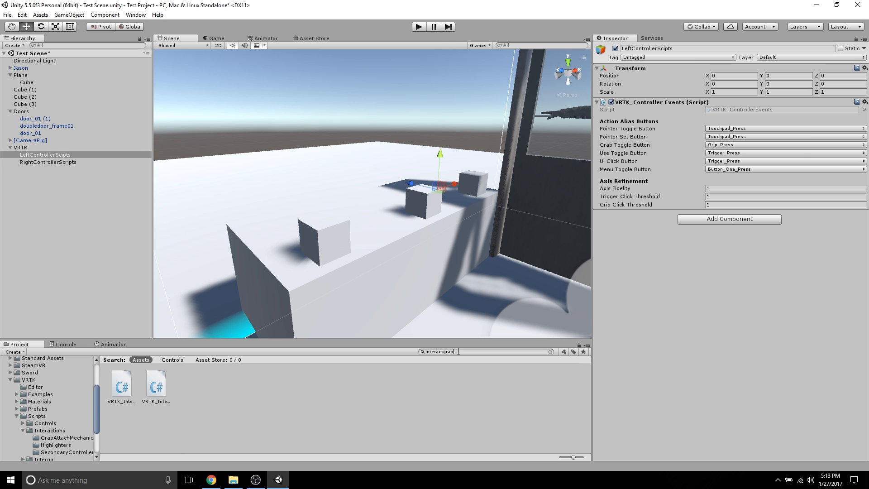
{"action": "left_click", "coordinate": [159, 385]}
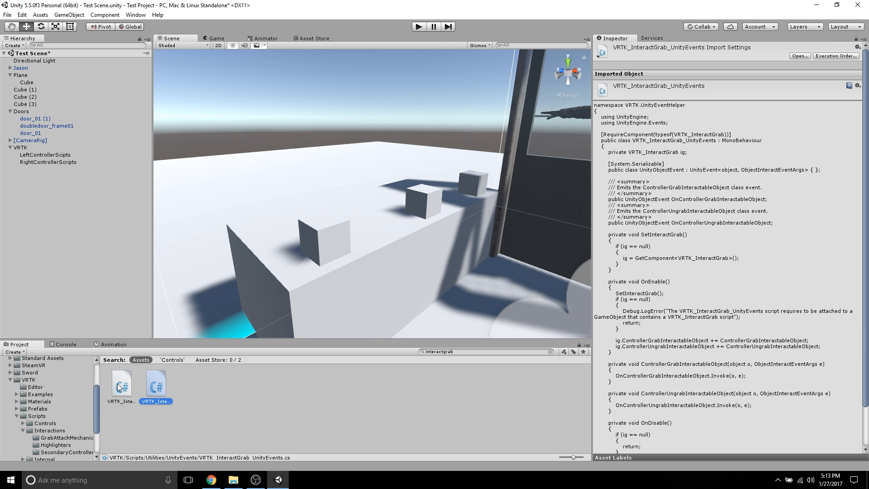
{"action": "left_click", "coordinate": [121, 386]}
Attach the VRTK_InteractGrab script to both LeftControllerScipts and RightControllerScripts
{"action": "left_click", "coordinate": [49, 156]}
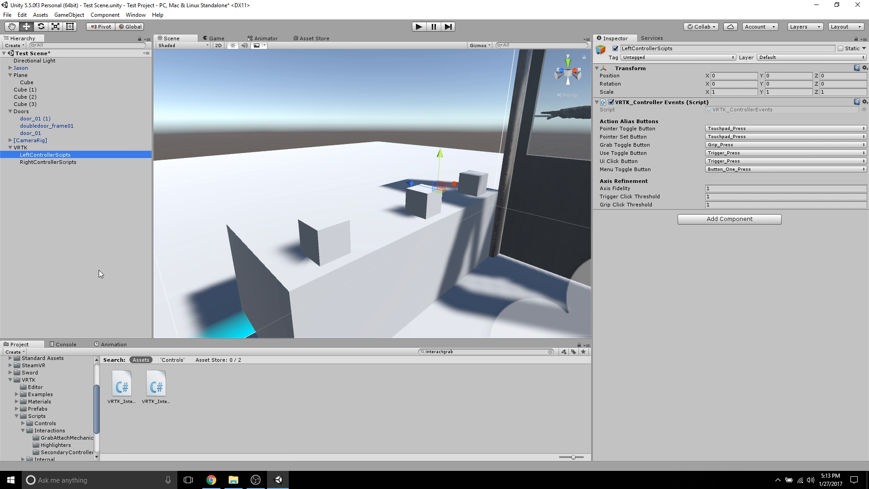
{"action": "left_click_drag", "start_coordinate": [122, 380], "coordinate": [672, 249]}
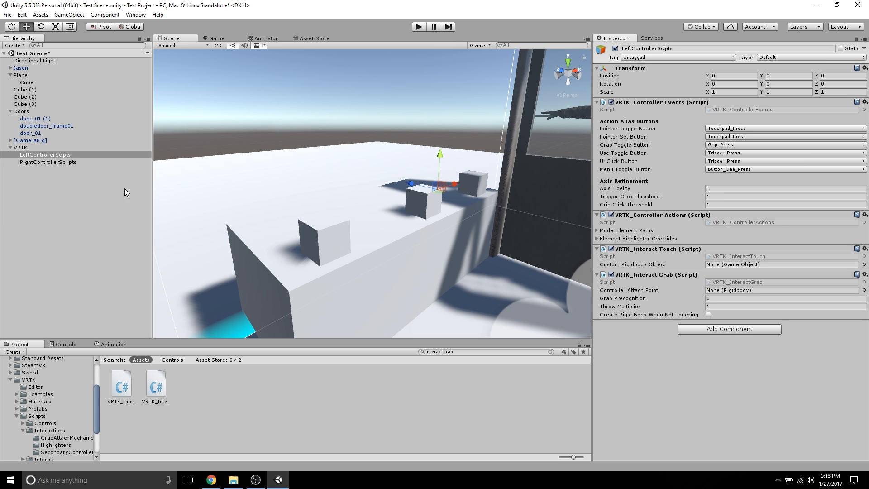
{"action": "left_click", "coordinate": [69, 162]}
{"action": "left_click_drag", "start_coordinate": [123, 379], "coordinate": [672, 255]}
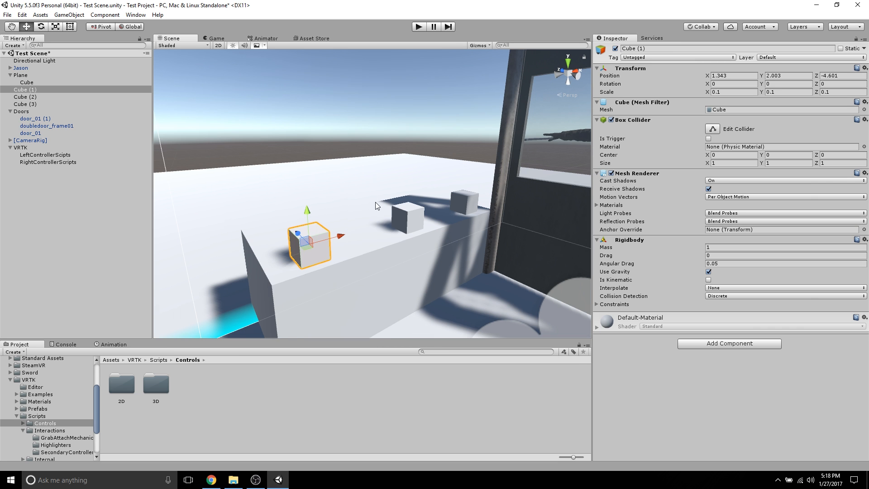
Examine the three small cubes on the table one after another, ending with Cube (1) selected
{"action": "right_click_drag", "start_coordinate": [381, 228], "coordinate": [349, 245]}
{"action": "key", "text": "d"}
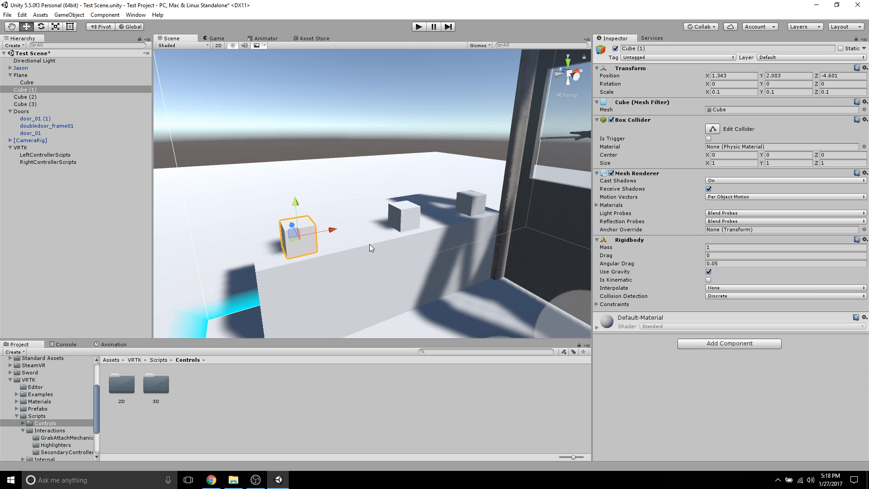
{"action": "right_click_drag", "start_coordinate": [402, 228], "coordinate": [382, 237]}
{"action": "middle_click_drag", "start_coordinate": [357, 229], "coordinate": [388, 239]}
{"action": "scroll", "coordinate": [363, 252], "scroll_direction": "up", "scroll_amount": 2}
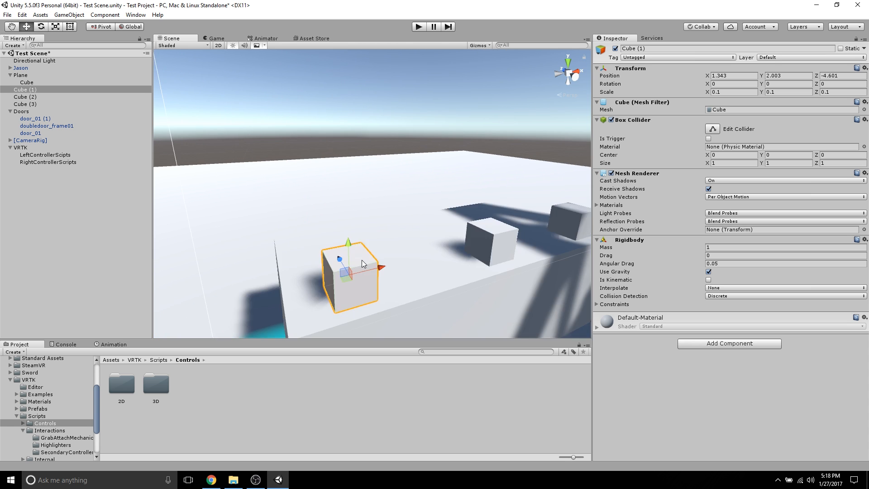
{"action": "left_click", "coordinate": [489, 249]}
{"action": "left_click", "coordinate": [568, 221]}
{"action": "middle_click_drag", "start_coordinate": [428, 252], "coordinate": [424, 250]}
{"action": "left_click", "coordinate": [316, 270]}
{"action": "left_click", "coordinate": [464, 245]}
{"action": "left_click", "coordinate": [545, 213]}
{"action": "left_click", "coordinate": [301, 273]}
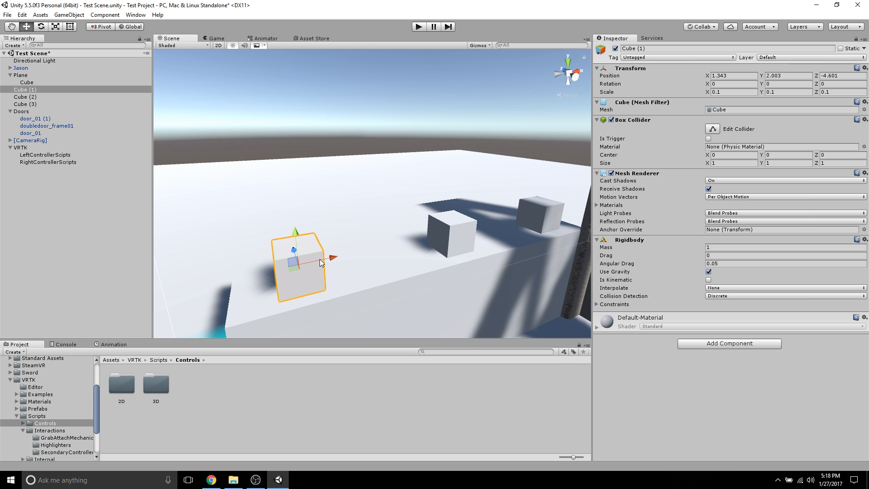
Search the project assets for interactableobject and pick out the VRTK_InteractableObject script
{"action": "left_click", "coordinate": [465, 353]}
{"action": "type", "text": "interac"}
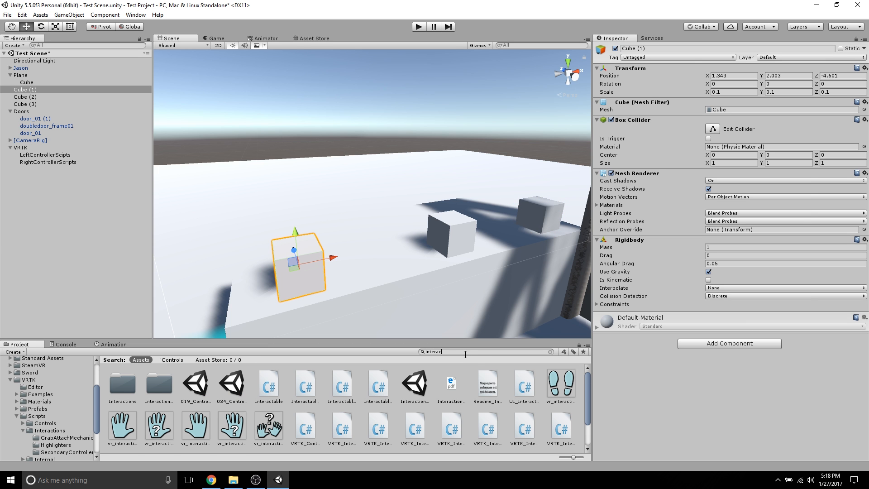
{"action": "type", "text": "tableobject"}
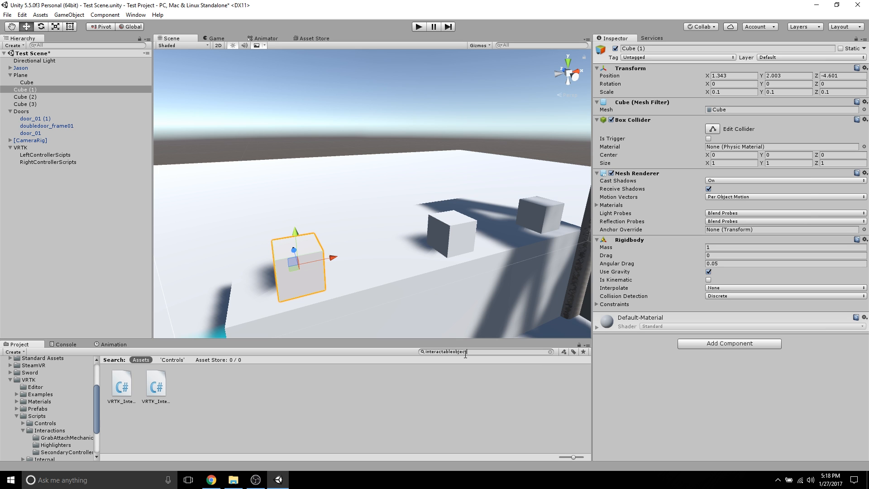
{"action": "left_click", "coordinate": [123, 392]}
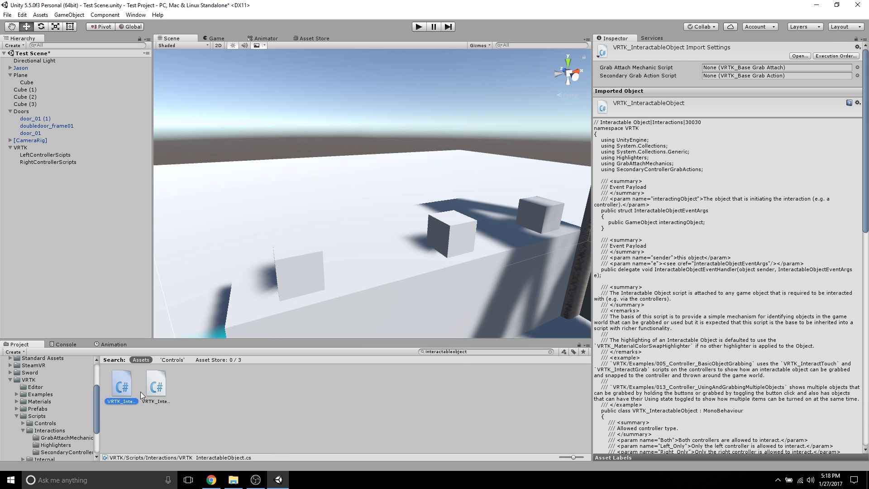
{"action": "left_click", "coordinate": [145, 392]}
{"action": "left_click", "coordinate": [132, 390]}
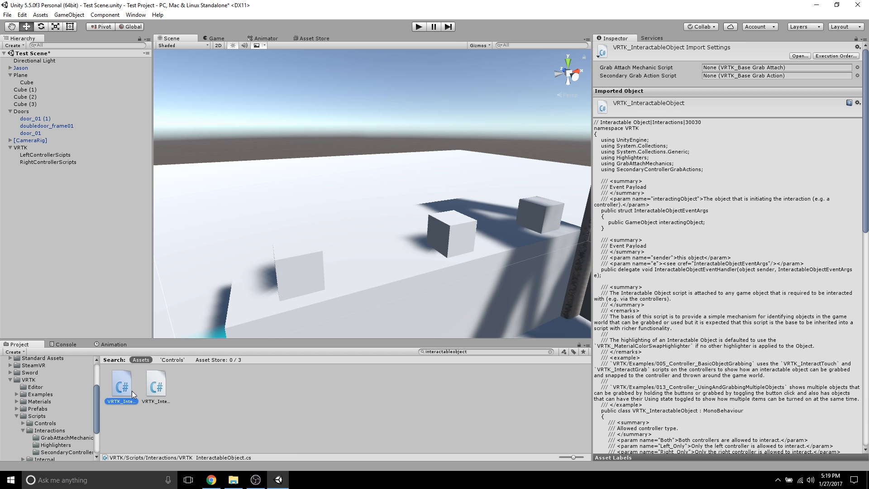
Attach the VRTK_InteractableObject script to Cube (1), Cube (2) and Cube (3)
{"action": "left_click", "coordinate": [32, 91]}
{"action": "left_click_drag", "start_coordinate": [125, 390], "coordinate": [720, 393]}
{"action": "left_click", "coordinate": [41, 97]}
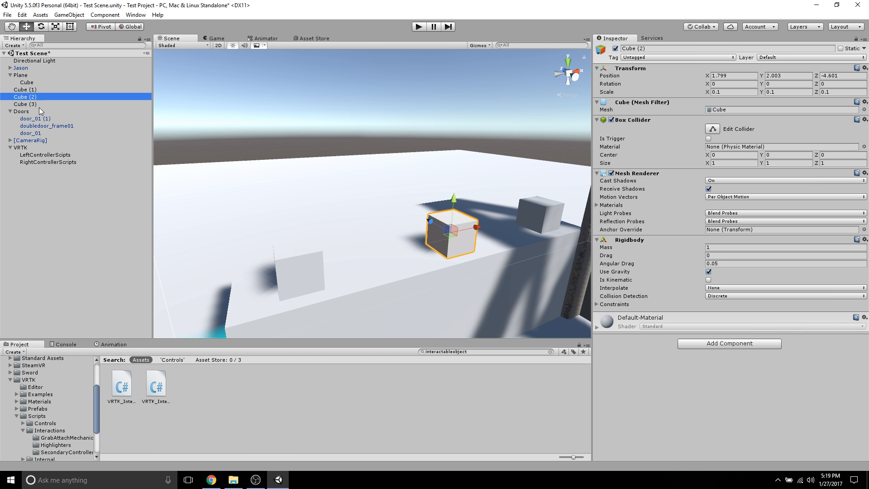
{"action": "left_click_drag", "start_coordinate": [127, 389], "coordinate": [634, 349]}
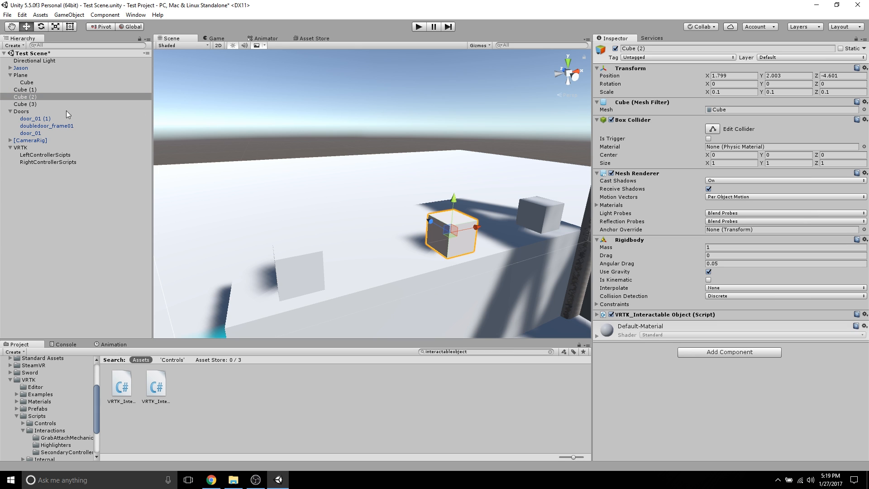
{"action": "left_click", "coordinate": [35, 105]}
{"action": "left_click_drag", "start_coordinate": [128, 392], "coordinate": [670, 394]}
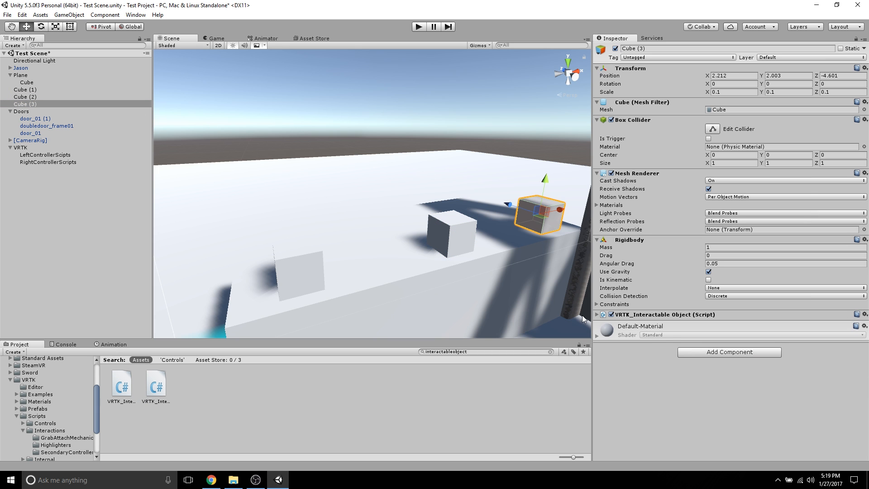
Enable Is Grabbable in the VRTK_Interactable Object settings of Cube (1), Cube (2) and Cube (3)
{"action": "left_click", "coordinate": [28, 84]}
{"action": "left_click", "coordinate": [26, 90]}
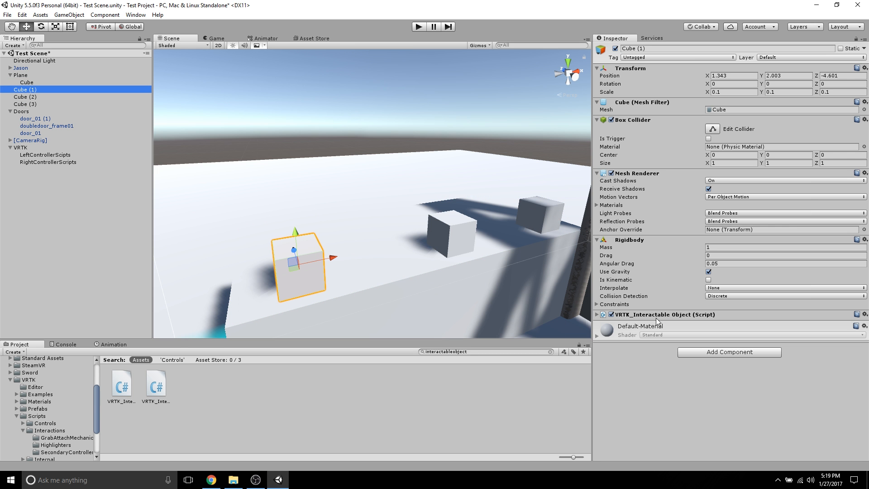
{"action": "left_click", "coordinate": [598, 315]}
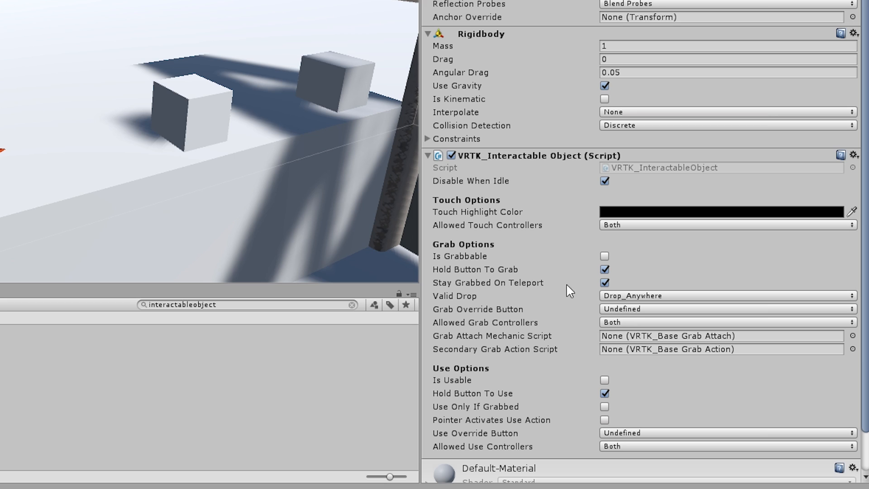
{"action": "left_click", "coordinate": [604, 256]}
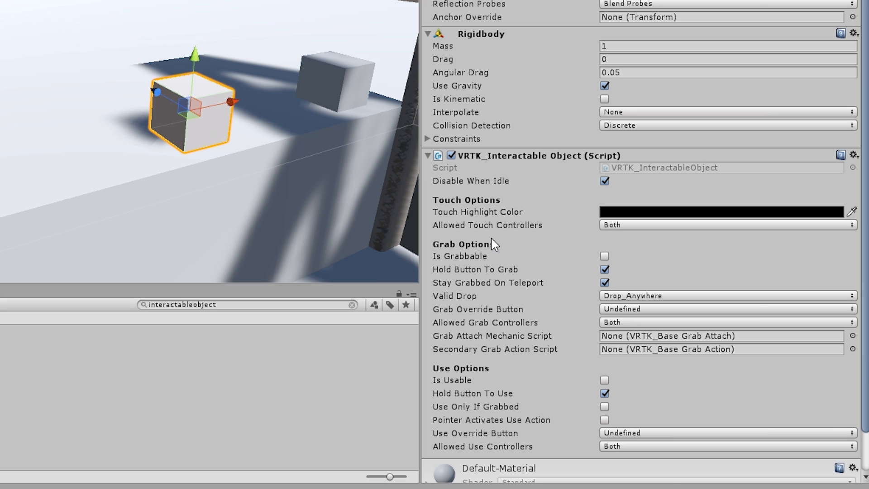
{"action": "left_click", "coordinate": [604, 256]}
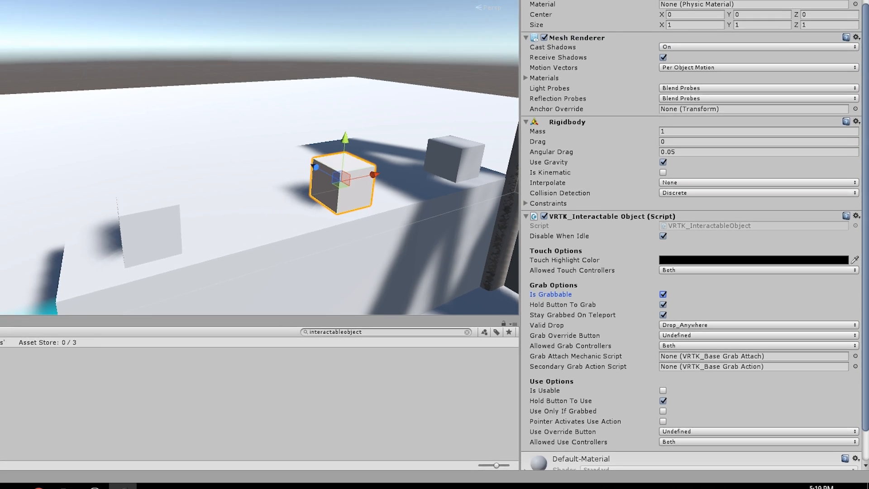
{"action": "left_click", "coordinate": [26, 104]}
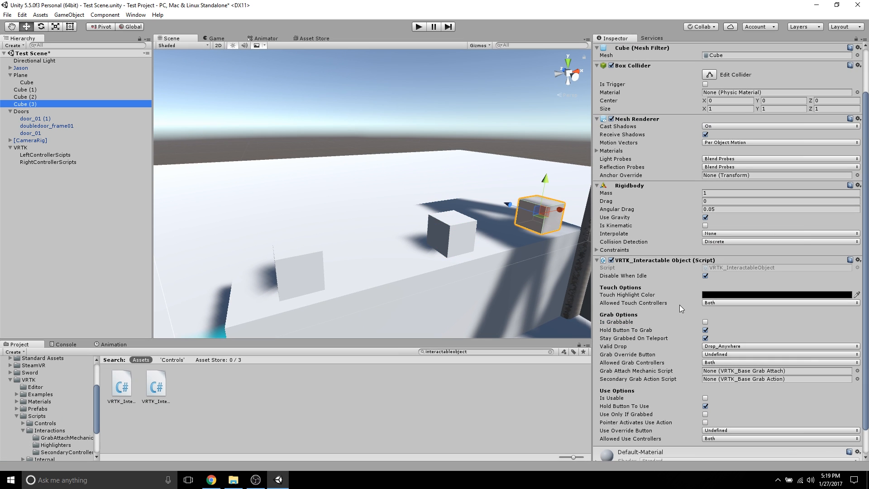
{"action": "left_click", "coordinate": [705, 322]}
{"action": "left_click", "coordinate": [29, 90]}
{"action": "middle_click_drag", "start_coordinate": [481, 295], "coordinate": [488, 284]}
{"action": "middle_click_drag", "start_coordinate": [419, 200], "coordinate": [414, 209]}
{"action": "right_click_drag", "start_coordinate": [426, 209], "coordinate": [416, 203]}
{"action": "middle_click_drag", "start_coordinate": [415, 191], "coordinate": [420, 206]}
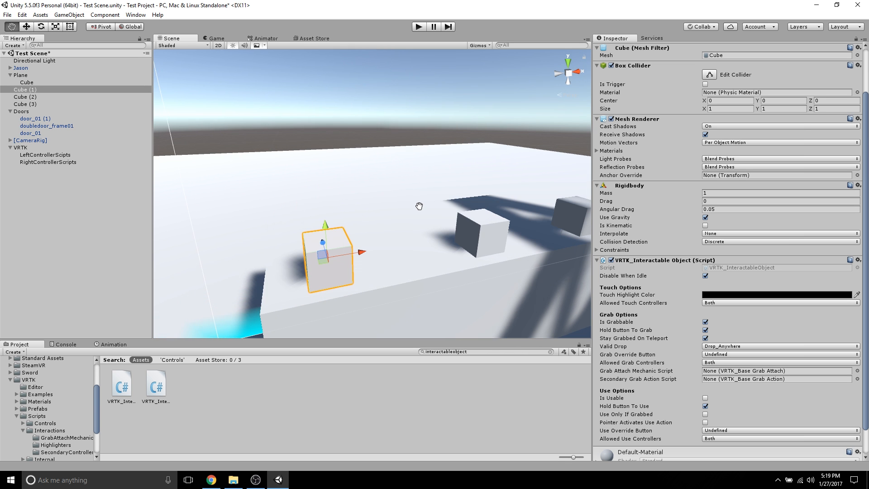
{"action": "middle_click_drag", "start_coordinate": [410, 267], "coordinate": [420, 266]}
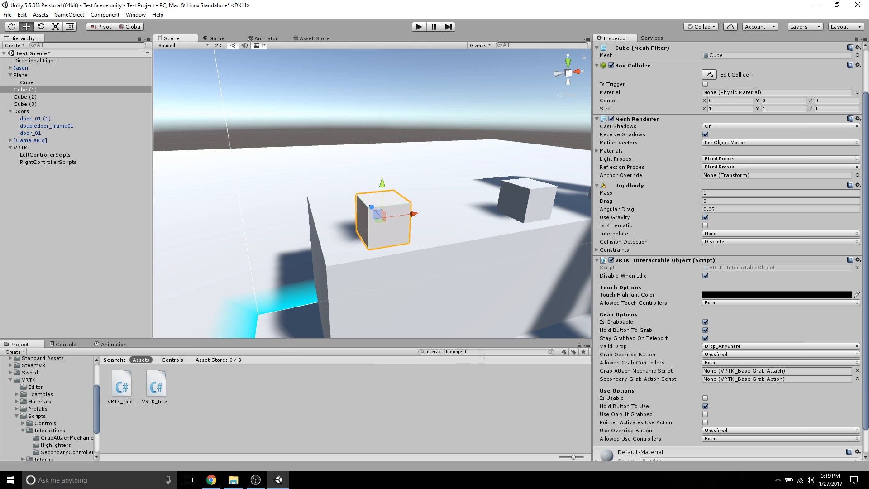
Clear the asset search and open the GrabAttachMechanics folder within VRTK's Interactions scripts
{"action": "left_click_drag", "start_coordinate": [483, 353], "coordinate": [425, 353]}
{"action": "key", "text": "BackSpace"}
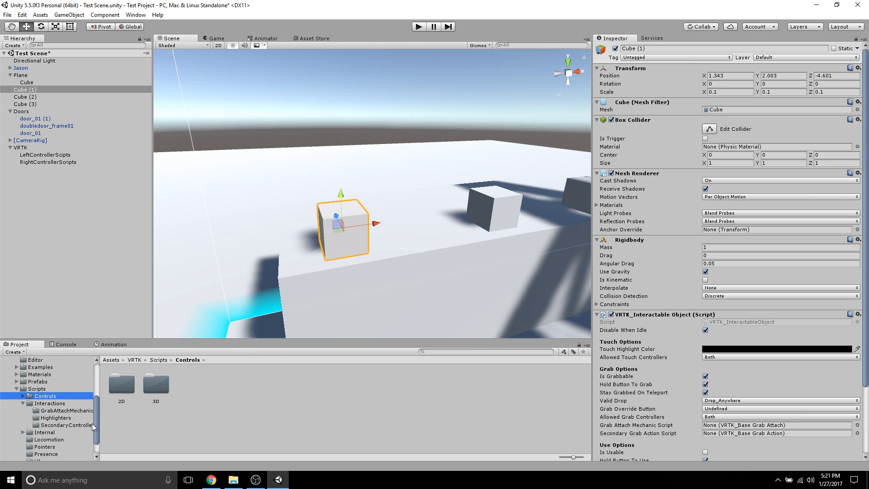
{"action": "left_click", "coordinate": [50, 403]}
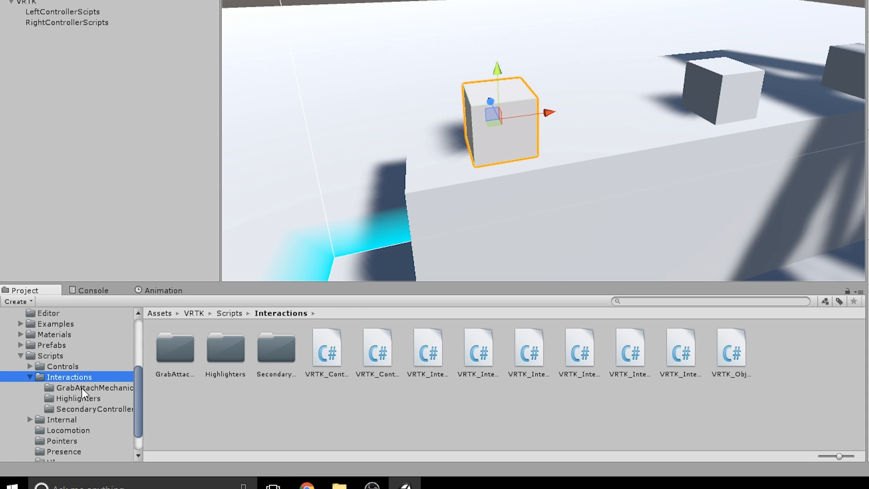
{"action": "left_click", "coordinate": [82, 388]}
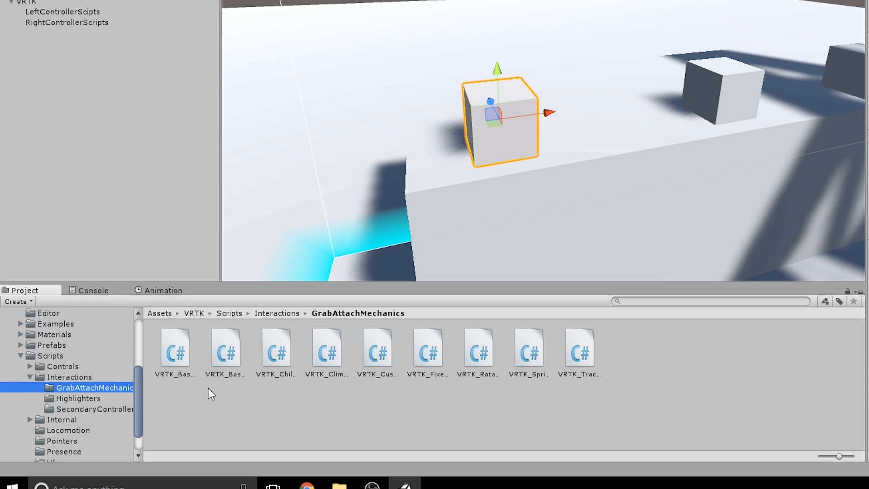
Attach the VRTK_FixedJointGrabAttach script to Cube (1), Cube (2) and Cube (3)
{"action": "left_click", "coordinate": [431, 358]}
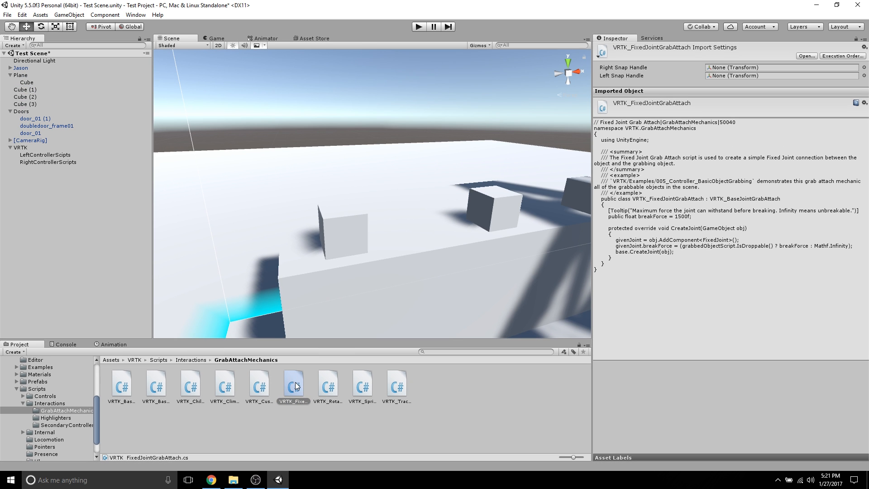
{"action": "left_click_drag", "start_coordinate": [296, 383], "coordinate": [34, 97]}
{"action": "left_click_drag", "start_coordinate": [289, 390], "coordinate": [42, 105]}
Assign each cube's own VRTK_Fixed Joint Grab Attach component as its Grab Attach Mechanic Script
{"action": "left_click", "coordinate": [29, 90]}
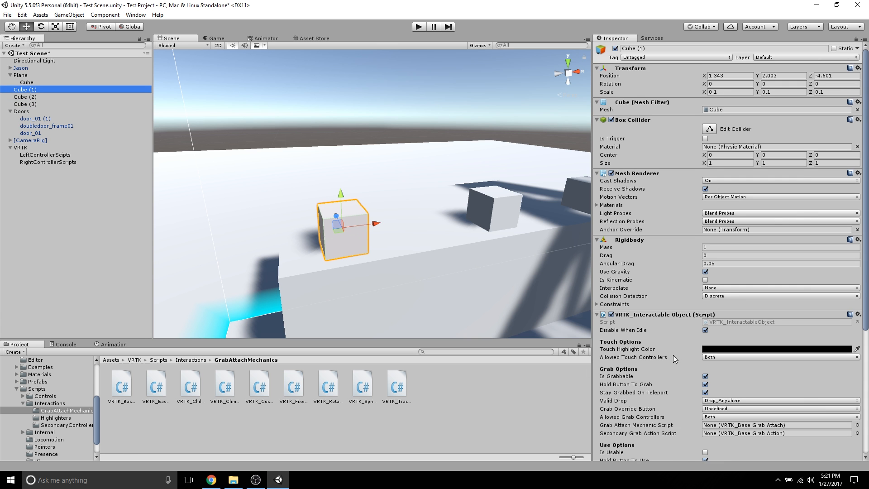
{"action": "scroll", "coordinate": [674, 358], "scroll_direction": "down", "scroll_amount": 6}
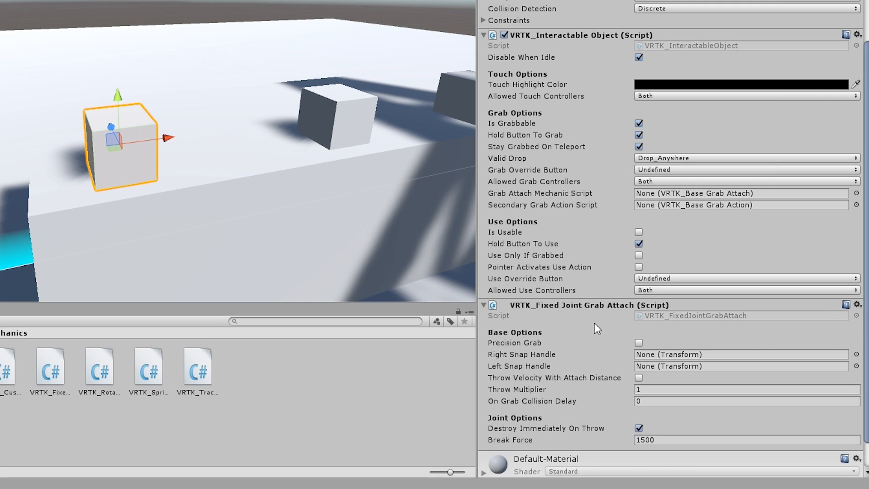
{"action": "left_click_drag", "start_coordinate": [572, 305], "coordinate": [691, 200]}
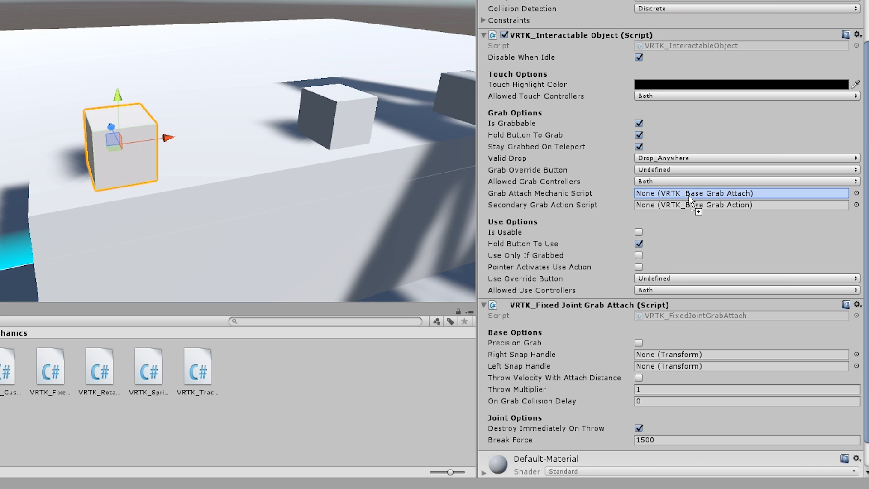
{"action": "left_click_drag", "start_coordinate": [689, 197], "coordinate": [690, 199]}
{"action": "left_click", "coordinate": [338, 117]}
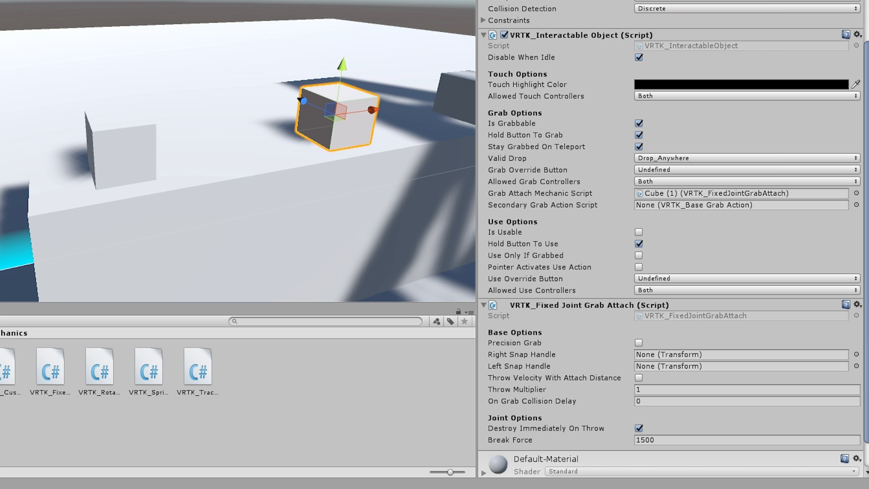
{"action": "left_click_drag", "start_coordinate": [589, 309], "coordinate": [690, 199]}
{"action": "left_click_drag", "start_coordinate": [623, 308], "coordinate": [672, 194]}
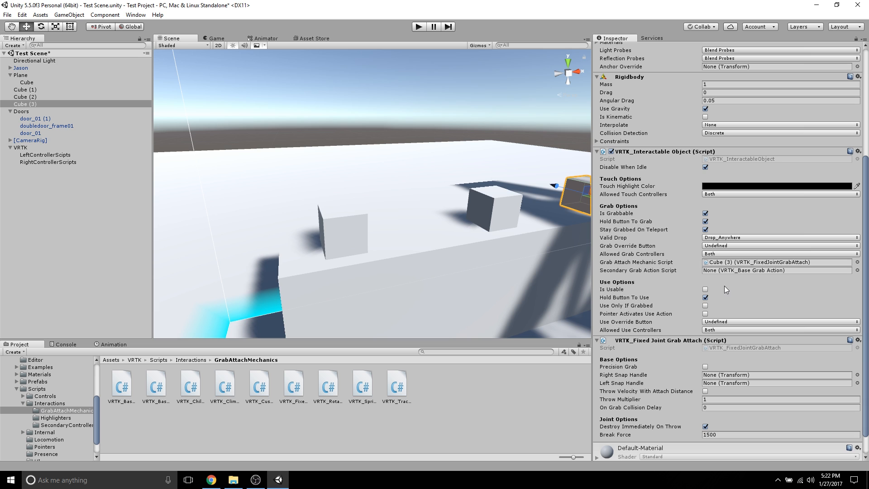
Review the scripts in the SecondaryControllerGrabActions folder and identify VRTK_SwapControllerGrabAction
{"action": "left_click", "coordinate": [352, 239]}
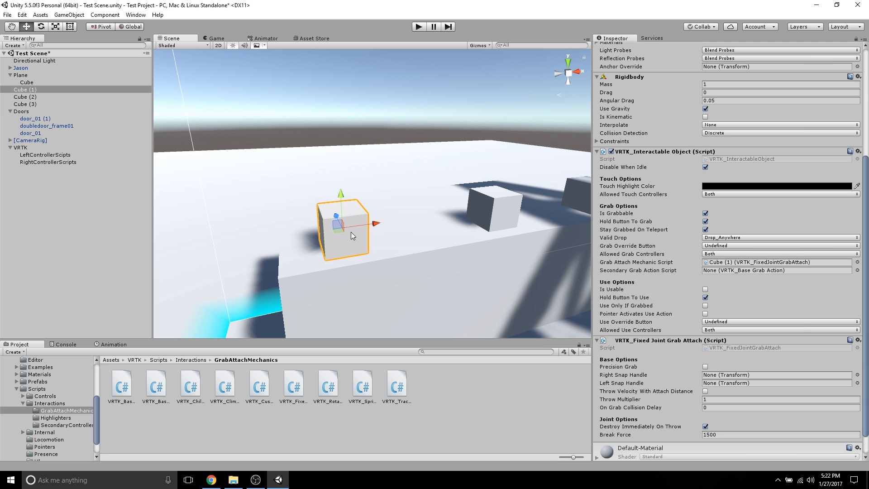
{"action": "left_click", "coordinate": [65, 425]}
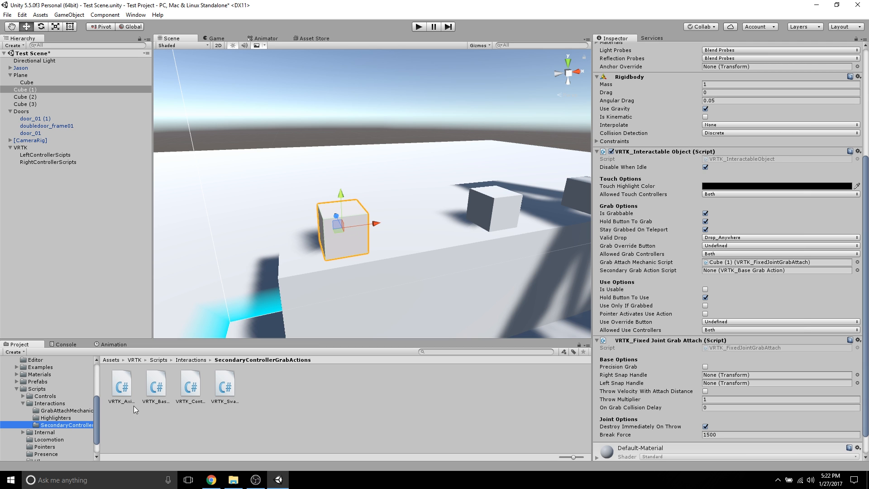
{"action": "left_click", "coordinate": [126, 388]}
{"action": "left_click", "coordinate": [158, 384]}
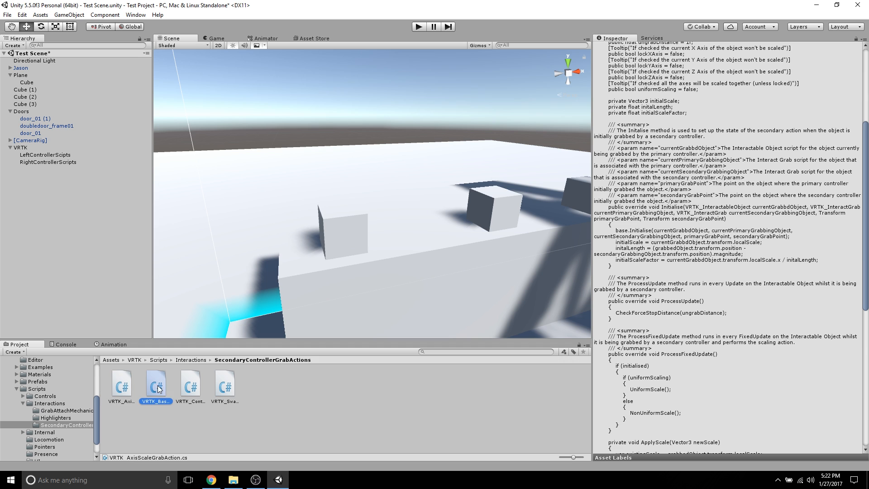
{"action": "left_click", "coordinate": [175, 387]}
{"action": "left_click", "coordinate": [225, 388]}
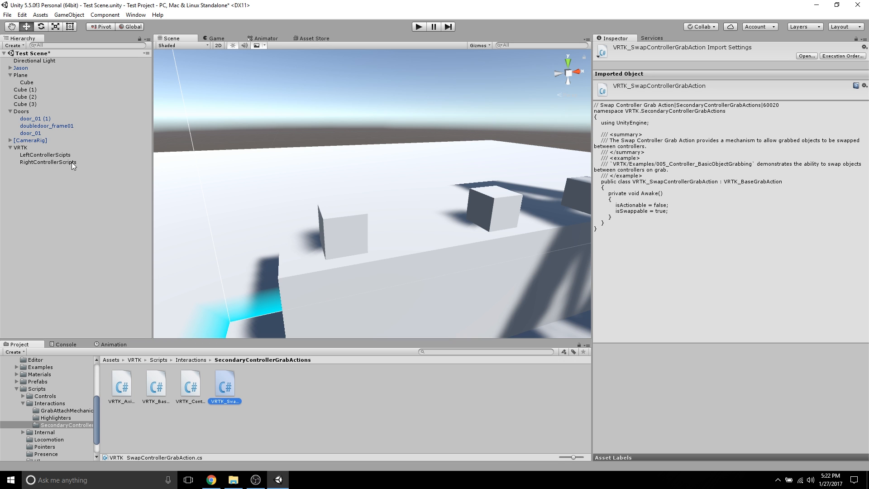
Attach the VRTK_SwapControllerGrabAction script to Cube (1), Cube (2) and Cube (3)
{"action": "left_click", "coordinate": [26, 90]}
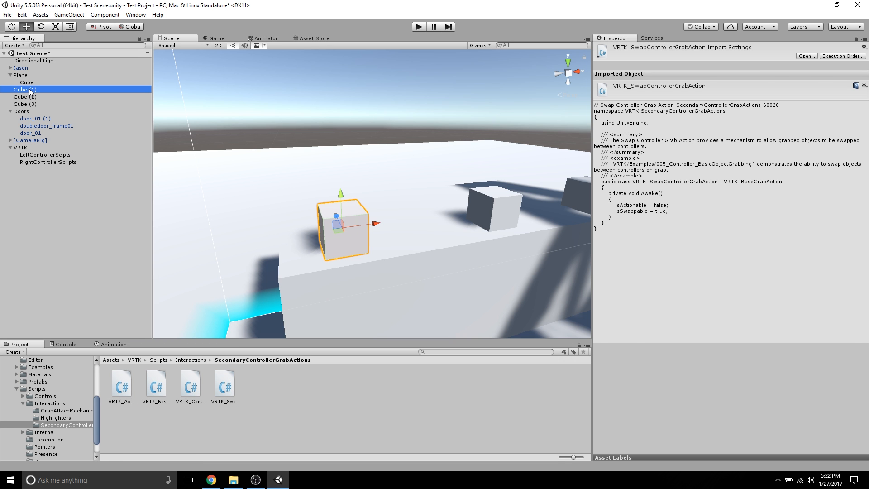
{"action": "left_click_drag", "start_coordinate": [217, 387], "coordinate": [636, 459]}
{"action": "scroll", "coordinate": [818, 306], "scroll_direction": "down", "scroll_amount": 6}
{"action": "scroll", "coordinate": [818, 306], "scroll_direction": "down", "scroll_amount": 2}
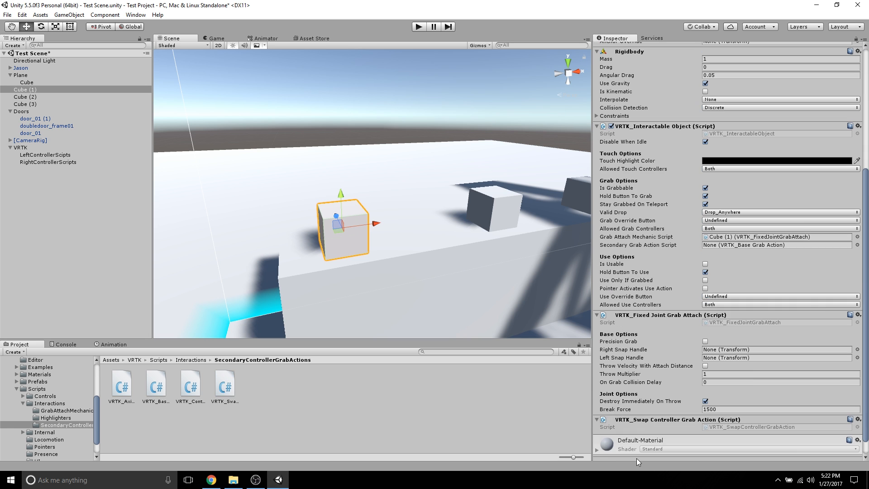
{"action": "left_click", "coordinate": [20, 91]}
{"action": "left_click", "coordinate": [21, 97]}
{"action": "left_click", "coordinate": [230, 391]}
{"action": "left_click_drag", "start_coordinate": [230, 391], "coordinate": [633, 459]}
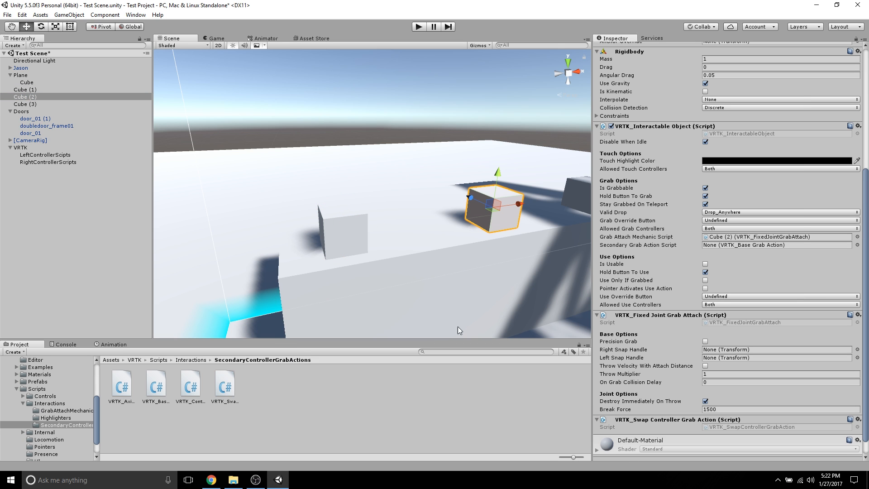
{"action": "left_click", "coordinate": [41, 104]}
{"action": "left_click_drag", "start_coordinate": [227, 387], "coordinate": [613, 450]}
Assign Cube (1)'s own VRTK_Swap Controller Grab Action component as its Secondary Grab Action Script
{"action": "left_click", "coordinate": [29, 90]}
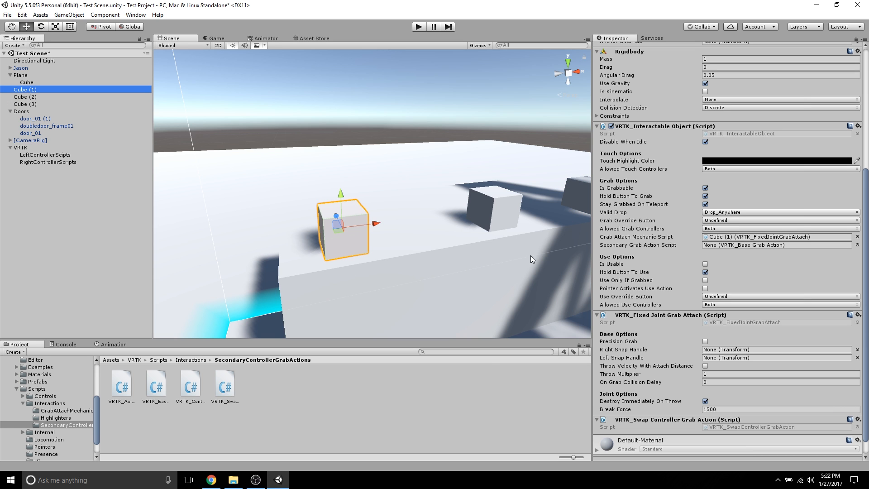
{"action": "scroll", "coordinate": [681, 288], "scroll_direction": "down", "scroll_amount": 1}
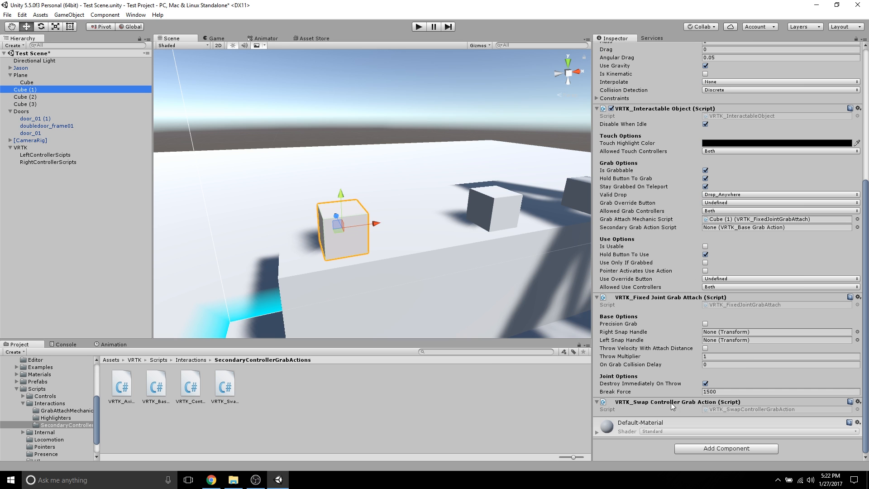
{"action": "left_click_drag", "start_coordinate": [656, 403], "coordinate": [737, 232]}
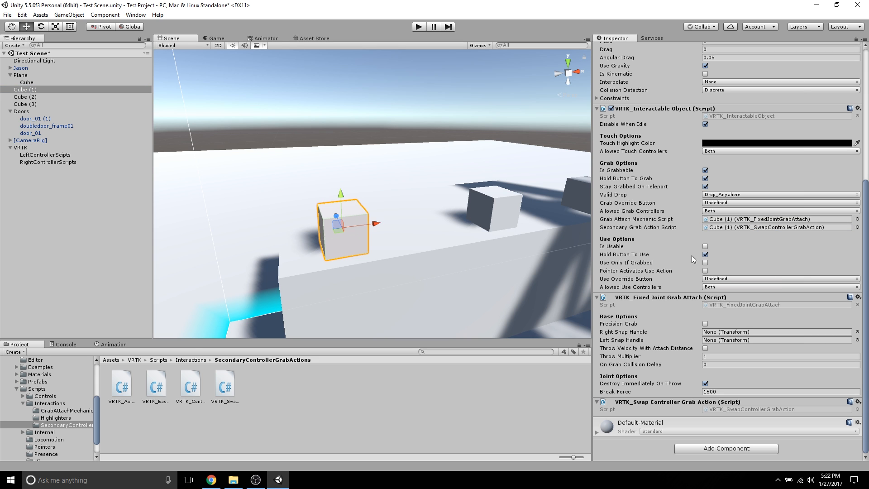
{"action": "left_click", "coordinate": [121, 96]}
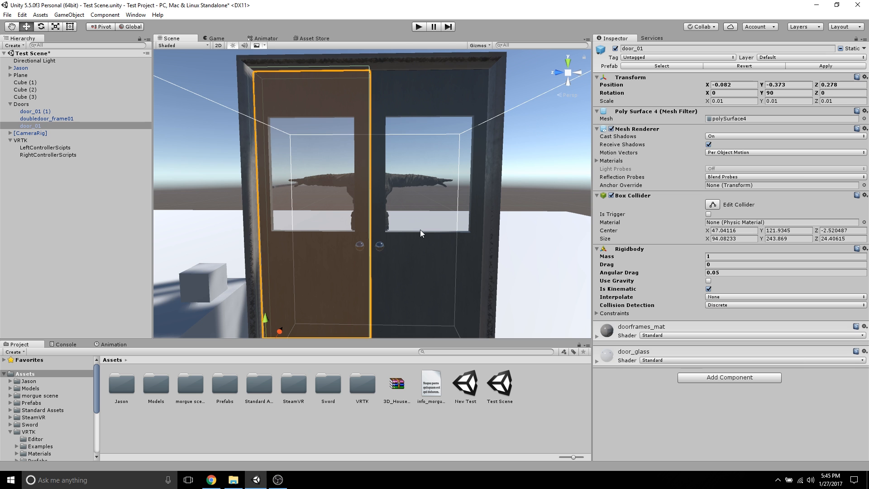
{"action": "left_click_drag", "start_coordinate": [345, 249], "coordinate": [476, 246], "text": "alt"}
{"action": "scroll", "coordinate": [404, 269], "scroll_direction": "up", "scroll_amount": 8}
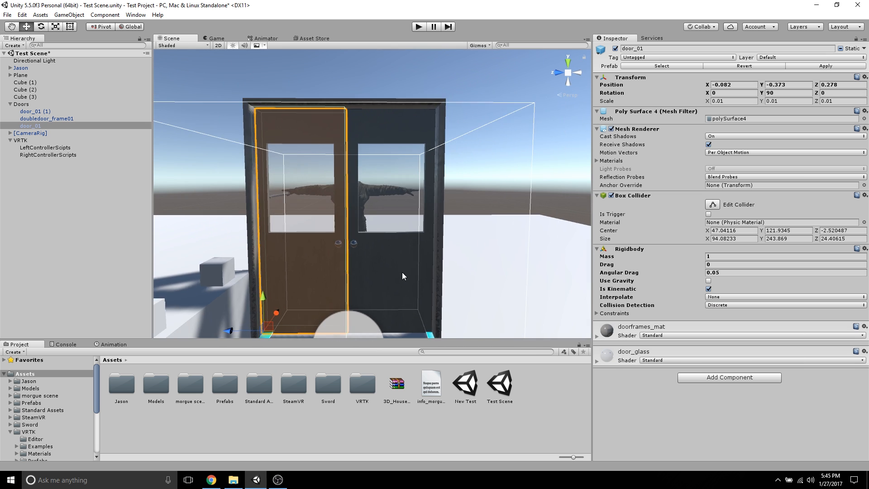
{"action": "scroll", "coordinate": [400, 276], "scroll_direction": "down", "scroll_amount": 6}
{"action": "left_click_drag", "start_coordinate": [377, 268], "coordinate": [363, 282], "text": "alt"}
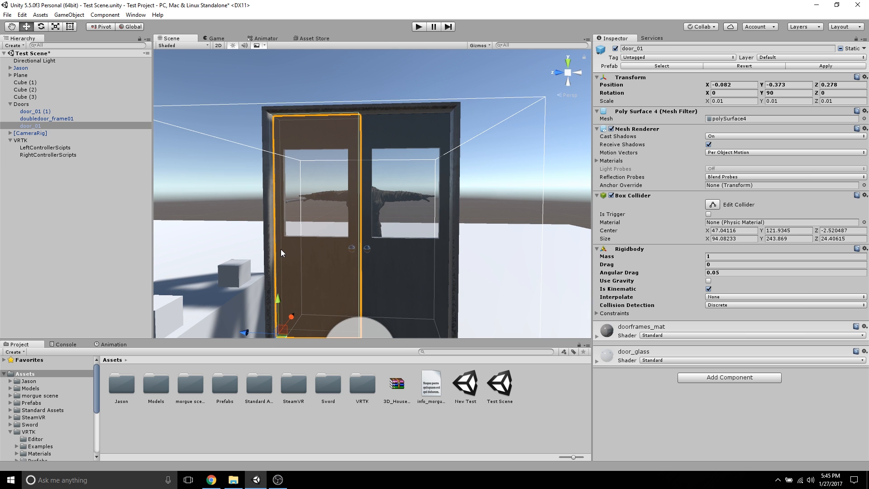
Search the project for "interactuse" and attach the VRTK_InteractUse script to LeftControllerScipts and RightControllerScripts
{"action": "left_click", "coordinate": [45, 148]}
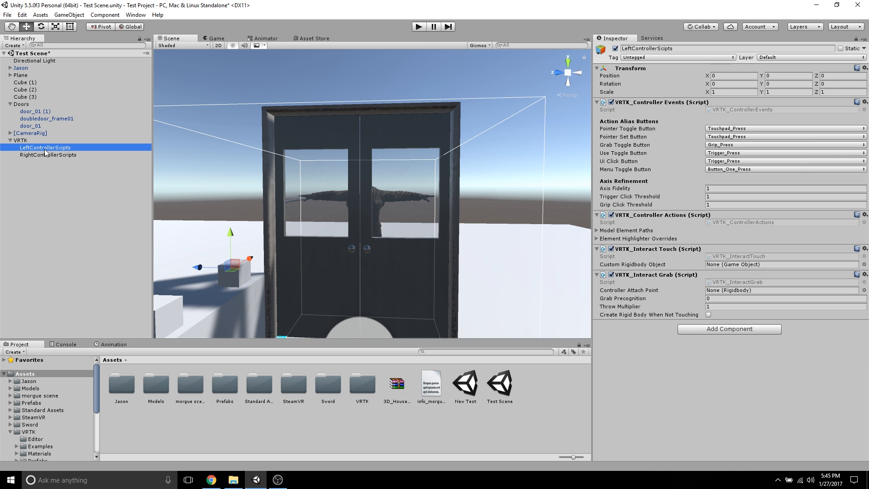
{"action": "left_click", "coordinate": [448, 352]}
{"action": "type", "text": "inter"}
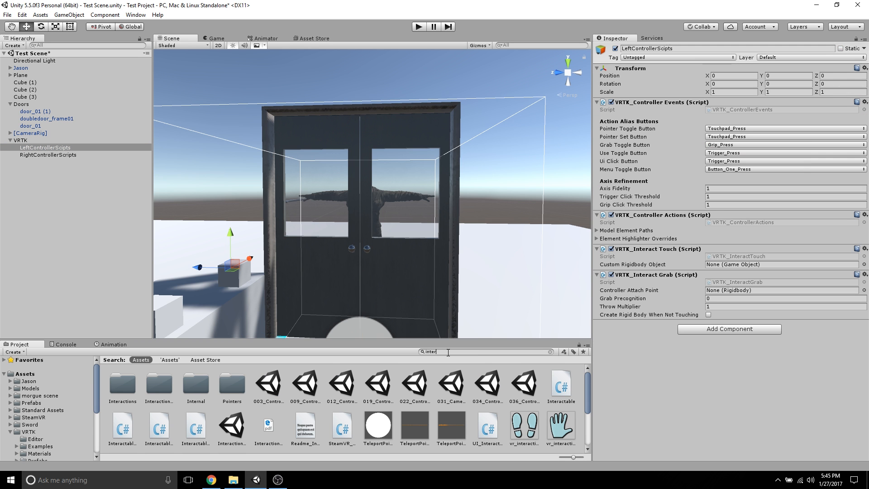
{"action": "type", "text": "actuse"}
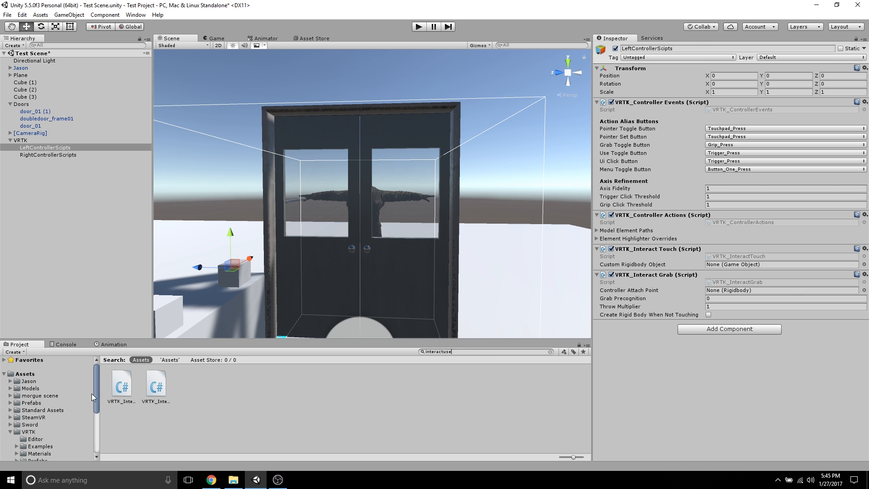
{"action": "left_click", "coordinate": [119, 388]}
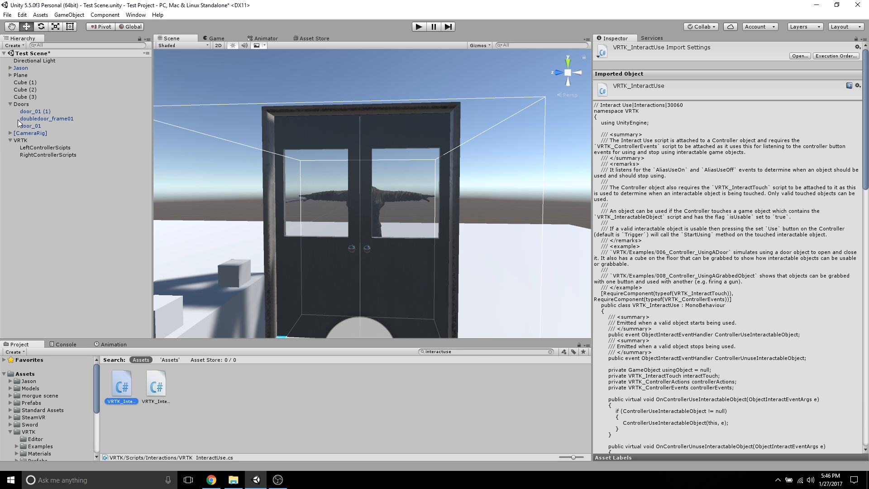
{"action": "left_click", "coordinate": [36, 148]}
{"action": "left_click_drag", "start_coordinate": [125, 386], "coordinate": [40, 151]}
{"action": "left_click", "coordinate": [40, 154]}
{"action": "left_click_drag", "start_coordinate": [122, 385], "coordinate": [57, 159]}
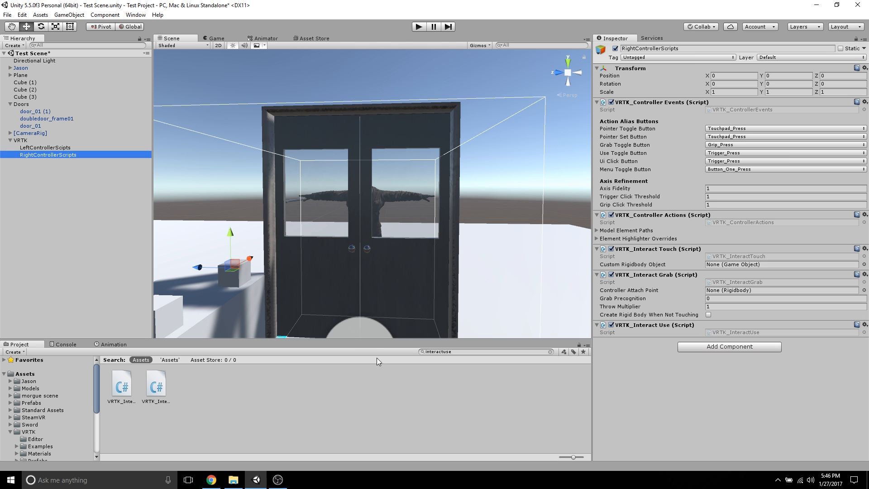
Search the project for "door" and attach the Openable_Door script to door_01 (1) and door_01
{"action": "left_click", "coordinate": [468, 351]}
{"action": "type", "text": "door"}
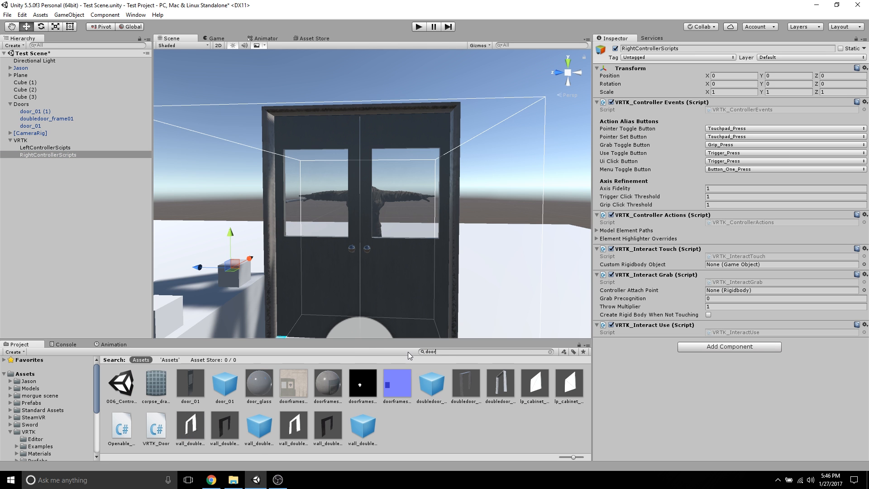
{"action": "left_click", "coordinate": [123, 428]}
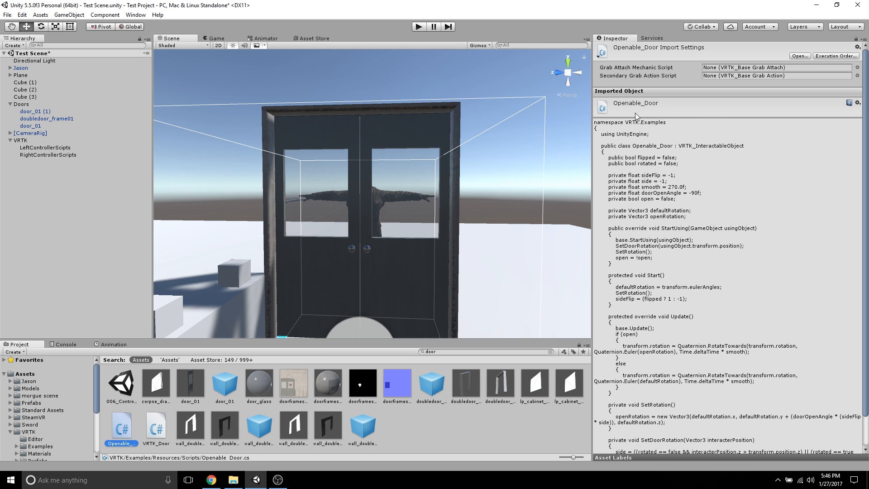
{"action": "left_click_drag", "start_coordinate": [128, 431], "coordinate": [49, 152]}
{"action": "left_click", "coordinate": [41, 112]}
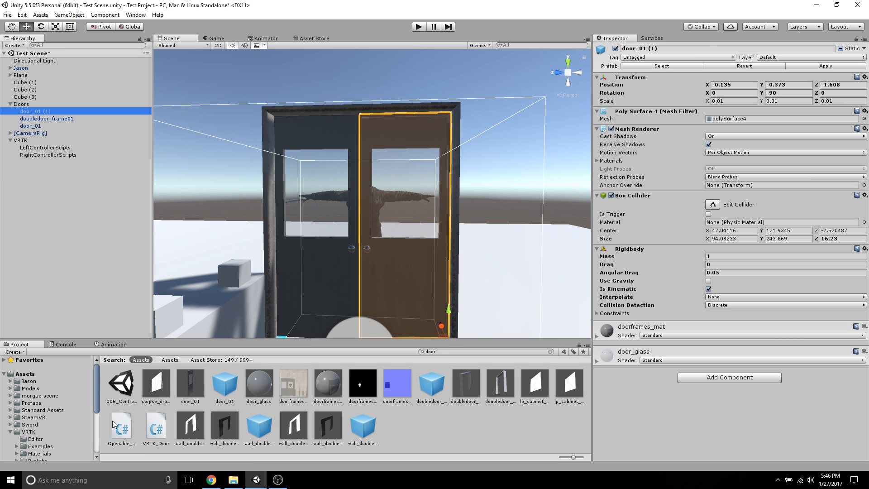
{"action": "left_click_drag", "start_coordinate": [124, 430], "coordinate": [629, 415]}
{"action": "left_click", "coordinate": [47, 127]}
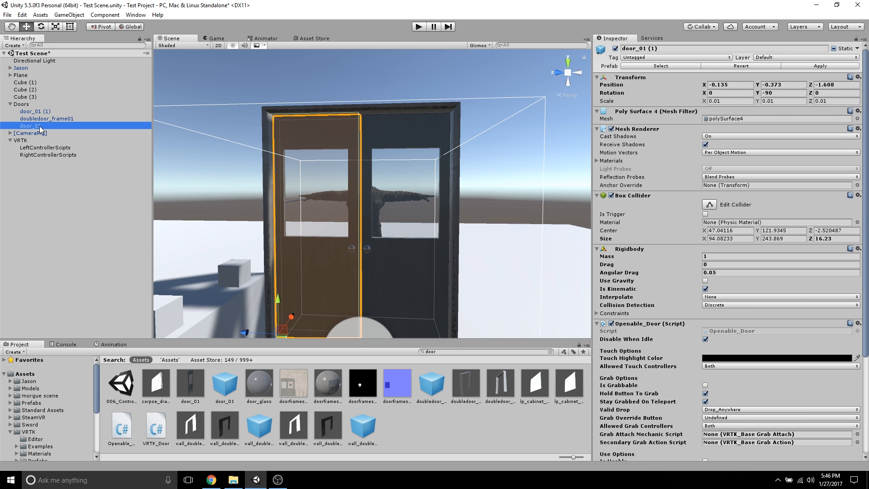
{"action": "left_click_drag", "start_coordinate": [128, 441], "coordinate": [648, 432]}
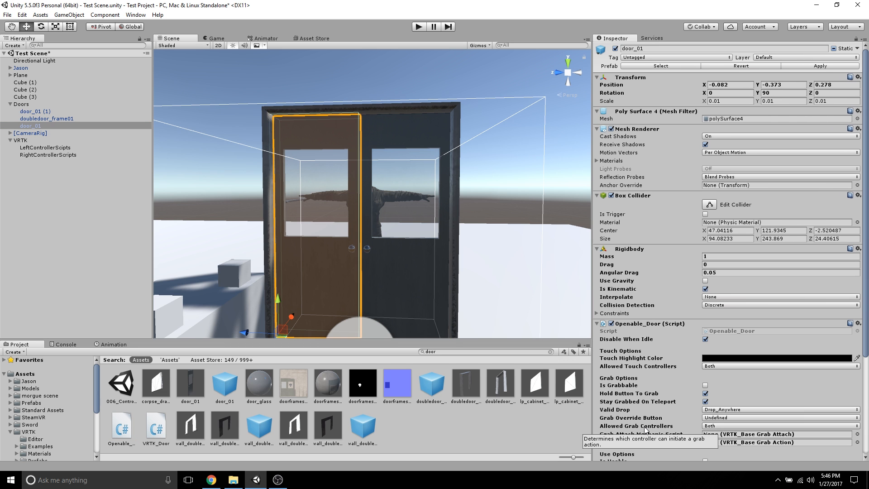
Enable Is Usable in the Openable_Door script of door_01 (1) and door_01
{"action": "left_click", "coordinate": [47, 113]}
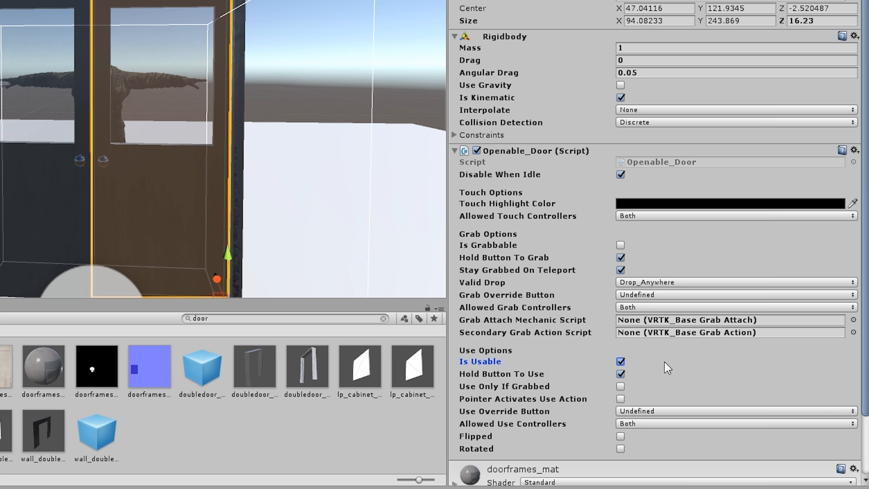
{"action": "left_click", "coordinate": [620, 362]}
{"action": "scroll", "coordinate": [611, 344], "scroll_direction": "down", "scroll_amount": 2}
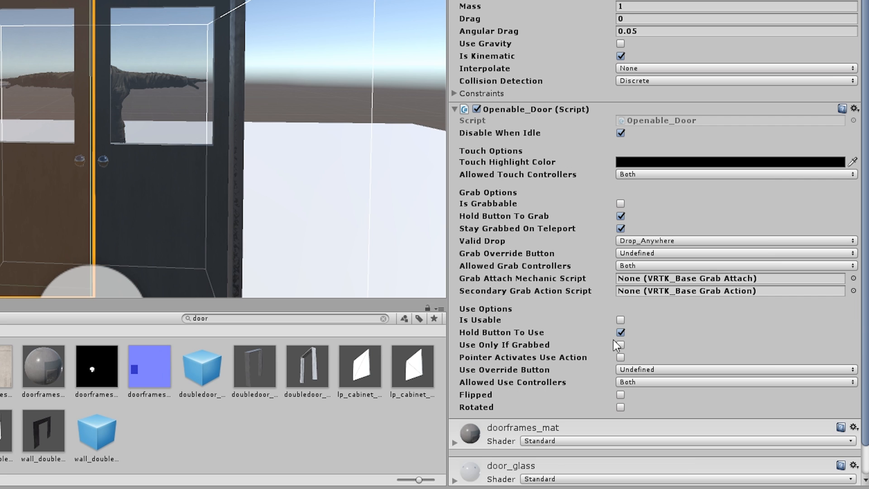
{"action": "left_click", "coordinate": [619, 321]}
Enable Flipped in both doors' Openable_Door scripts and turn off Disable When Idle for door_01 (1)
{"action": "left_click", "coordinate": [620, 396]}
{"action": "left_click", "coordinate": [621, 394]}
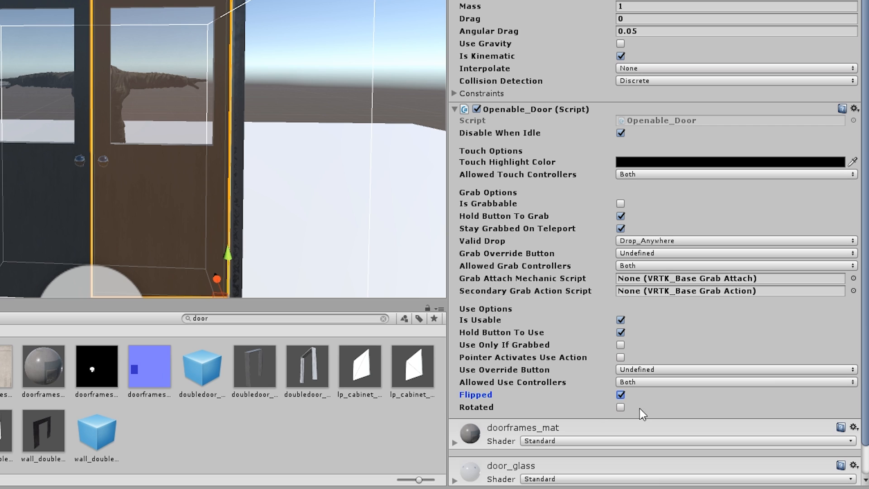
{"action": "left_click", "coordinate": [621, 133]}
{"action": "left_click", "coordinate": [68, 108]}
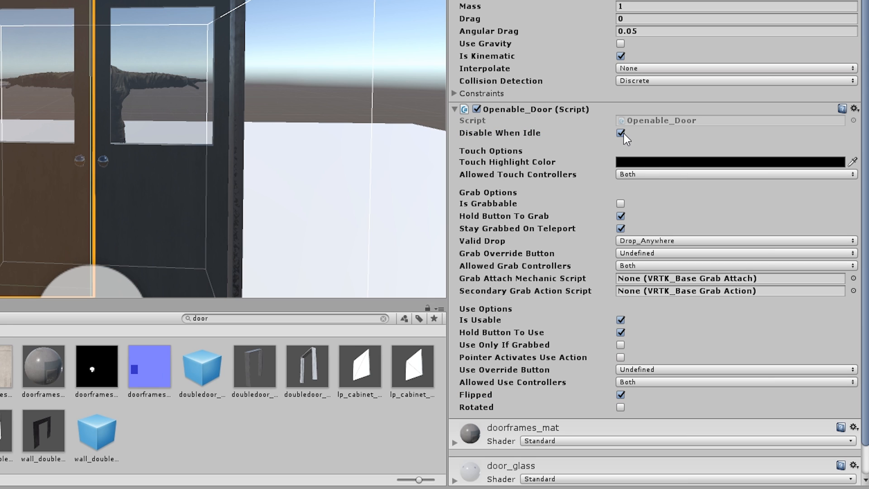
{"action": "mouse_move", "coordinate": [606, 164]}
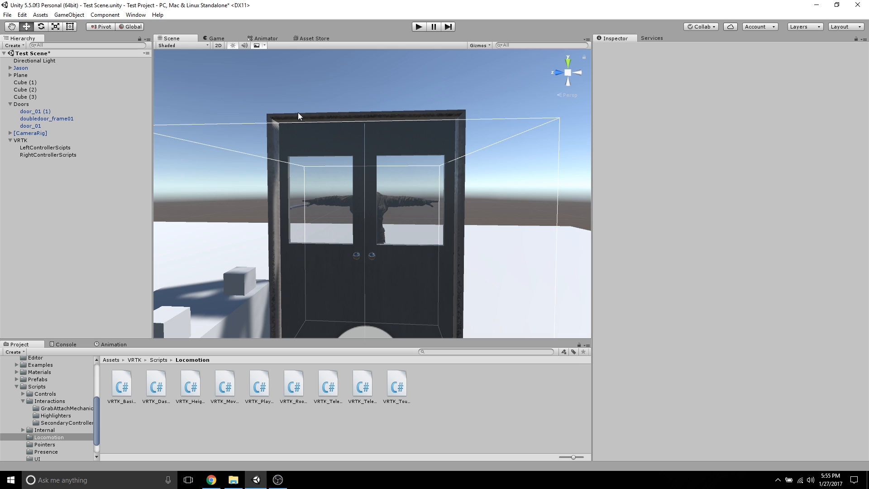
Create an empty child object under VRTK and name it PlayerScripts
{"action": "middle_click_drag", "start_coordinate": [366, 210], "coordinate": [371, 188]}
{"action": "left_click_drag", "start_coordinate": [371, 188], "coordinate": [339, 214], "text": "alt"}
{"action": "right_click", "coordinate": [24, 141]}
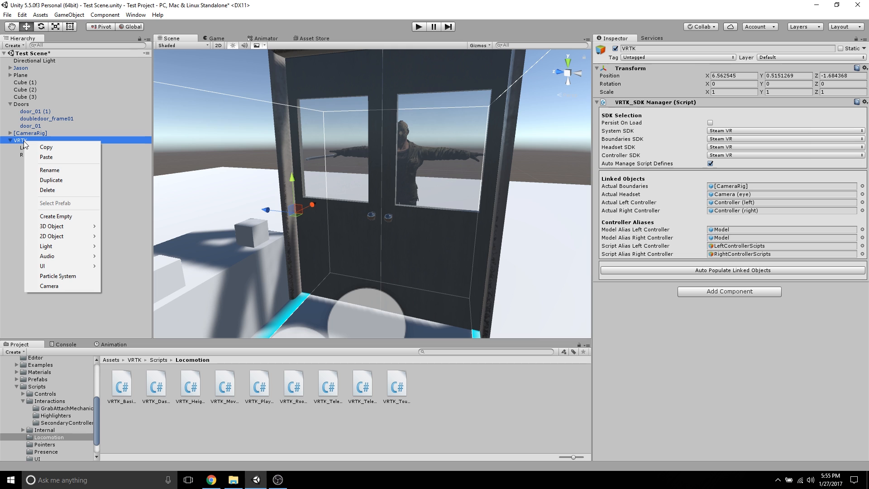
{"action": "left_click", "coordinate": [59, 216]}
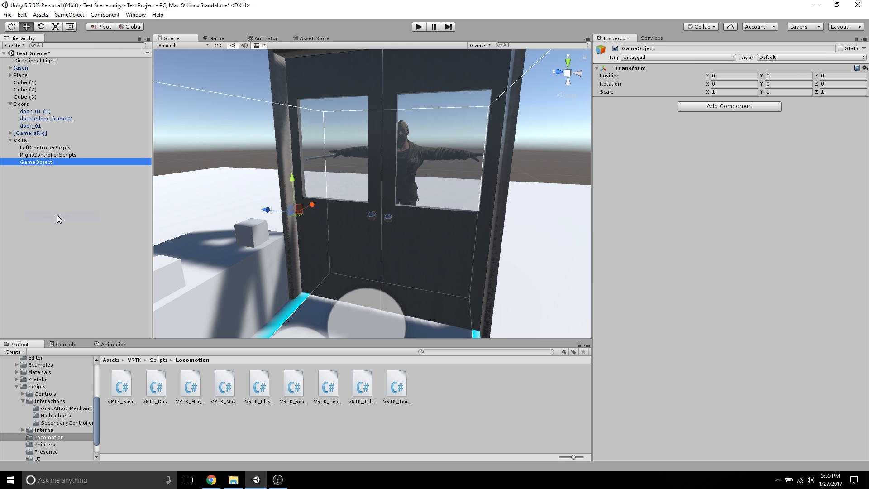
{"action": "right_click", "coordinate": [43, 162]}
{"action": "left_click", "coordinate": [68, 189]}
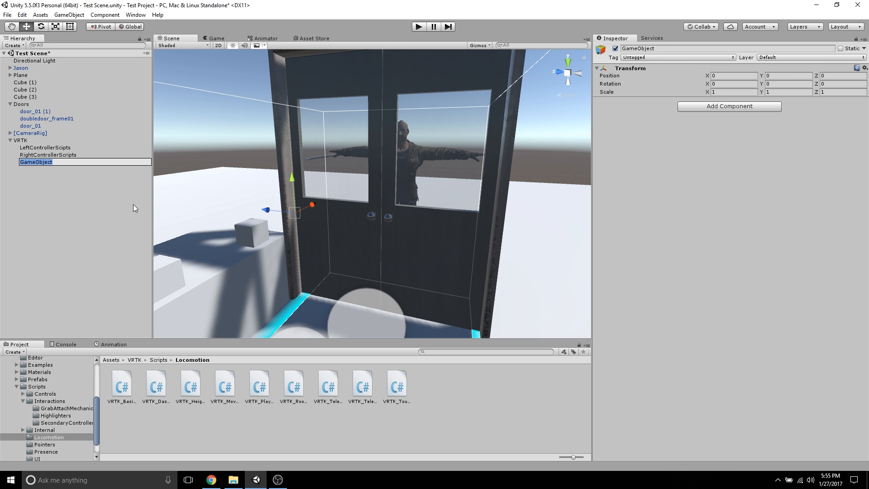
{"action": "type", "text": "PlayerScripts"}
{"action": "left_click", "coordinate": [77, 202]}
{"action": "left_click", "coordinate": [37, 161]}
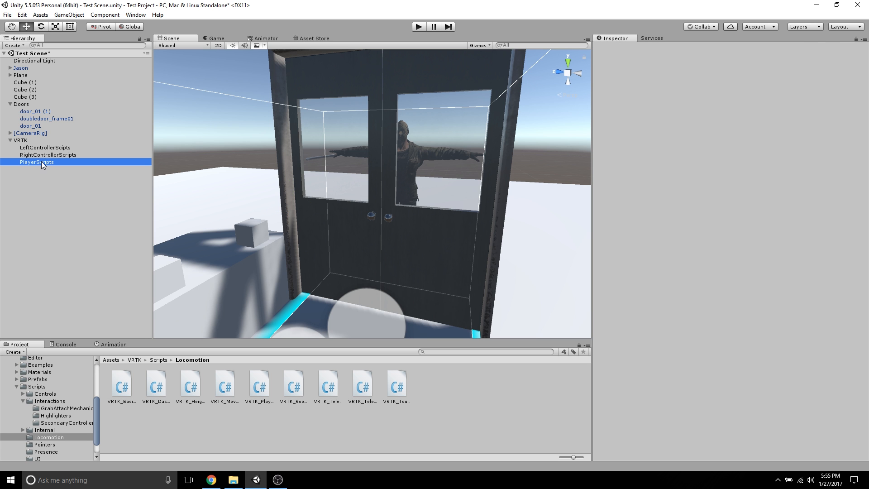
Attach the VRTK_TouchpadWalking script from the Locomotion folder to PlayerScripts and set its Max Walk Speed to 1
{"action": "left_click_drag", "start_coordinate": [163, 271], "coordinate": [289, 248], "text": "alt"}
{"action": "middle_click_drag", "start_coordinate": [290, 248], "coordinate": [297, 241]}
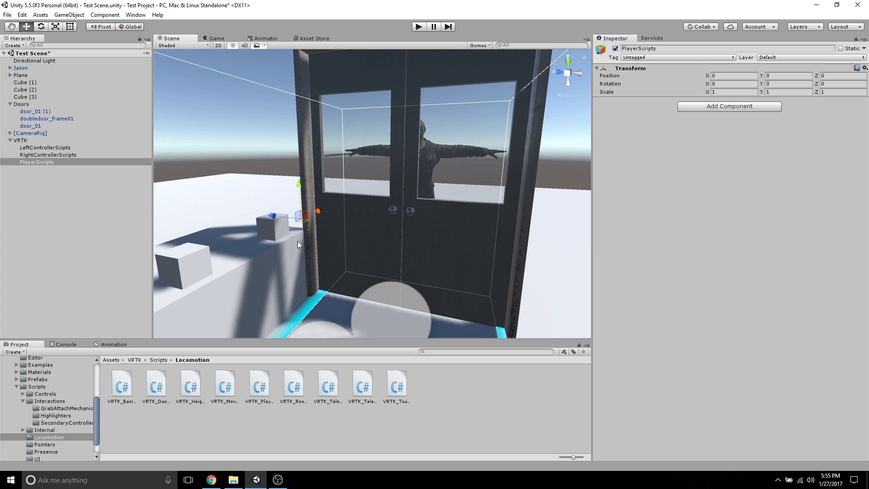
{"action": "scroll", "coordinate": [298, 242], "scroll_direction": "down", "scroll_amount": 2}
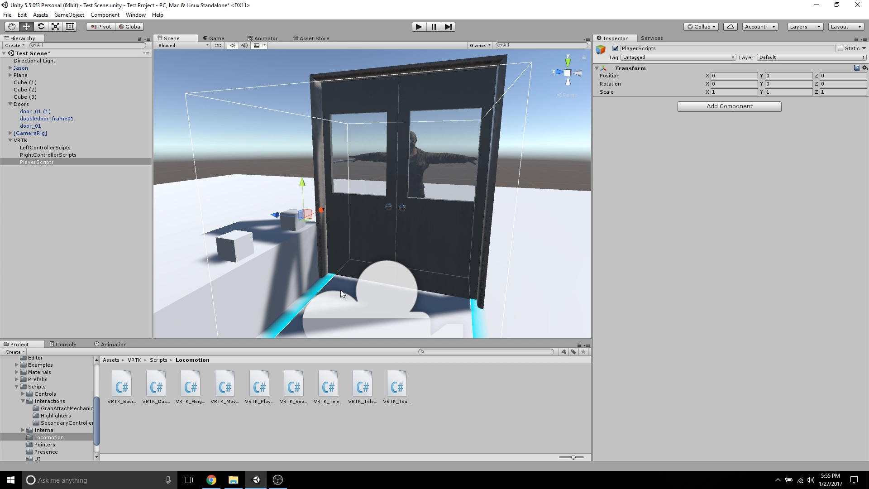
{"action": "left_click", "coordinate": [36, 163]}
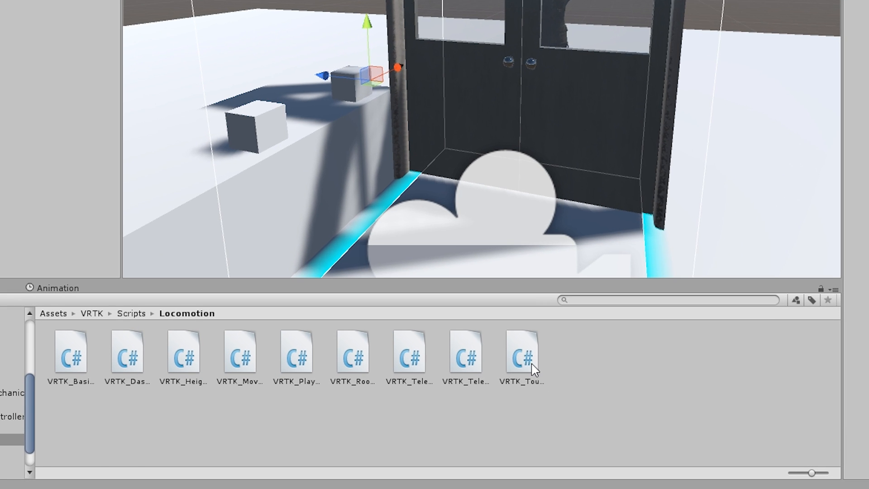
{"action": "left_click", "coordinate": [401, 391]}
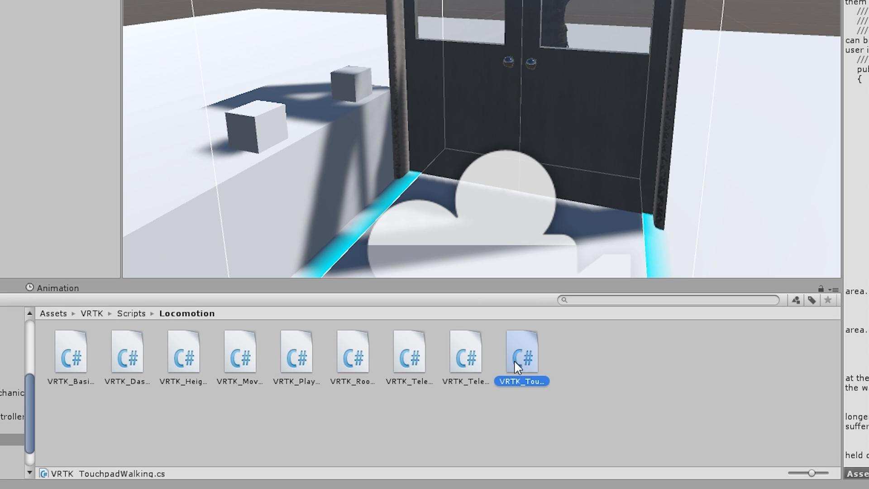
{"action": "left_click_drag", "start_coordinate": [515, 358], "coordinate": [44, 163]}
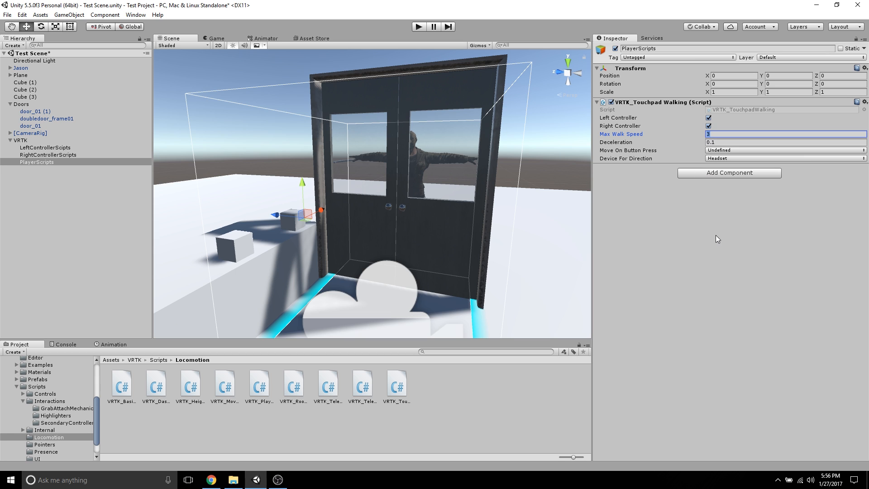
{"action": "type", "text": "1"}
{"action": "key", "text": "Return"}
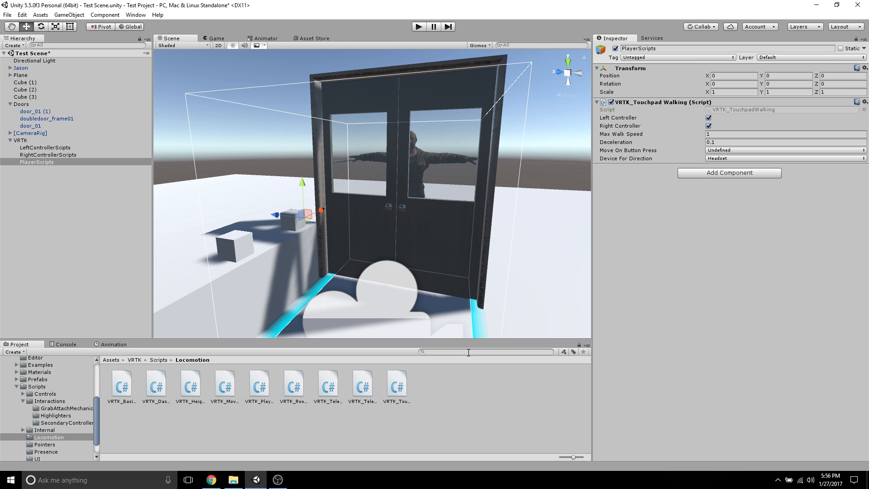
Examine the VRTK_BasicTeleport script in the Locomotion folder
{"action": "left_click", "coordinate": [122, 387]}
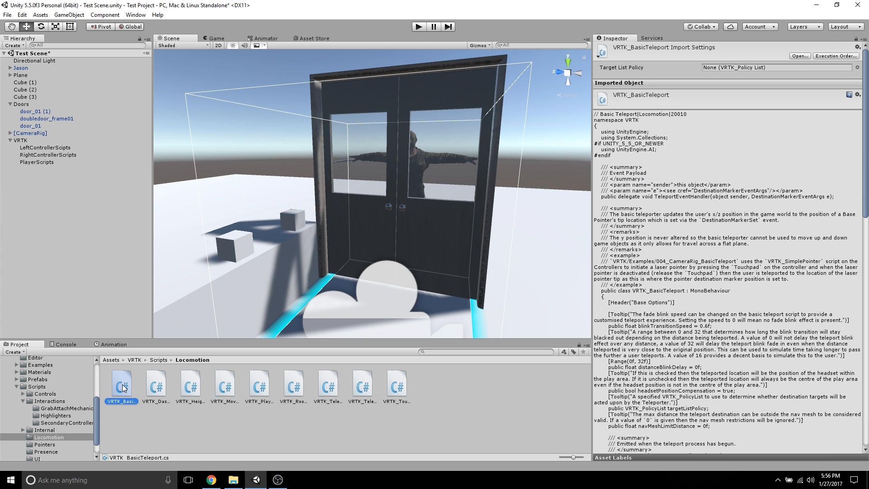